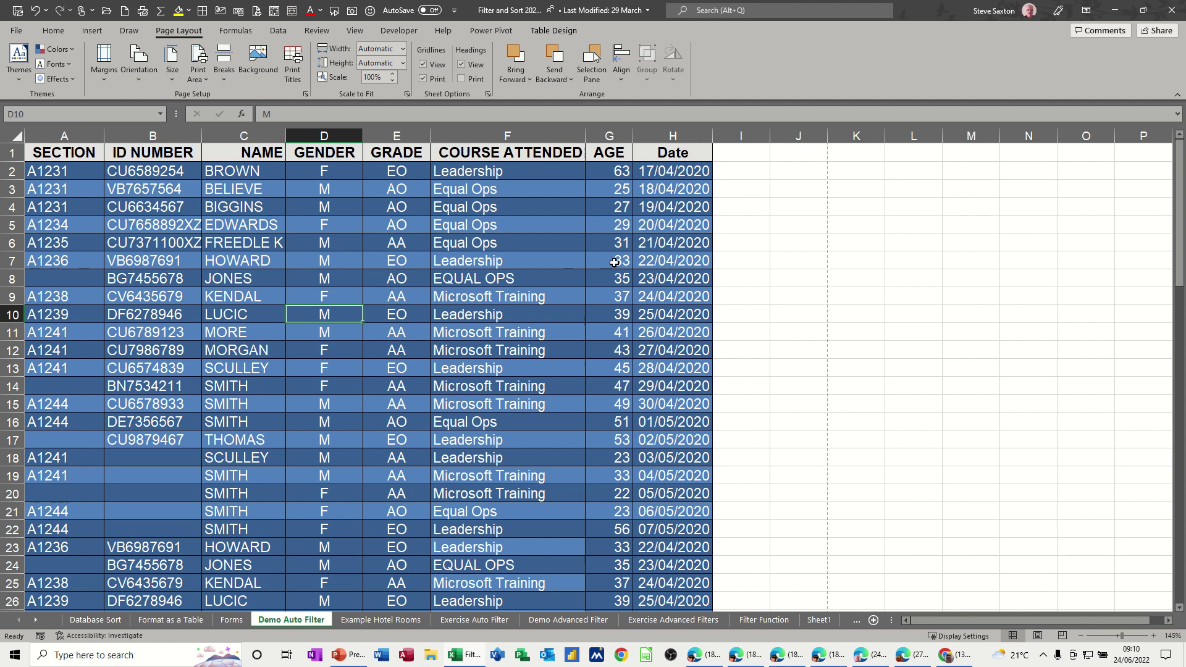
Switch the Demo Auto Filter sheet to Page Layout view, revealing its three printed pages.
scroll(385, 270, "down", 20)
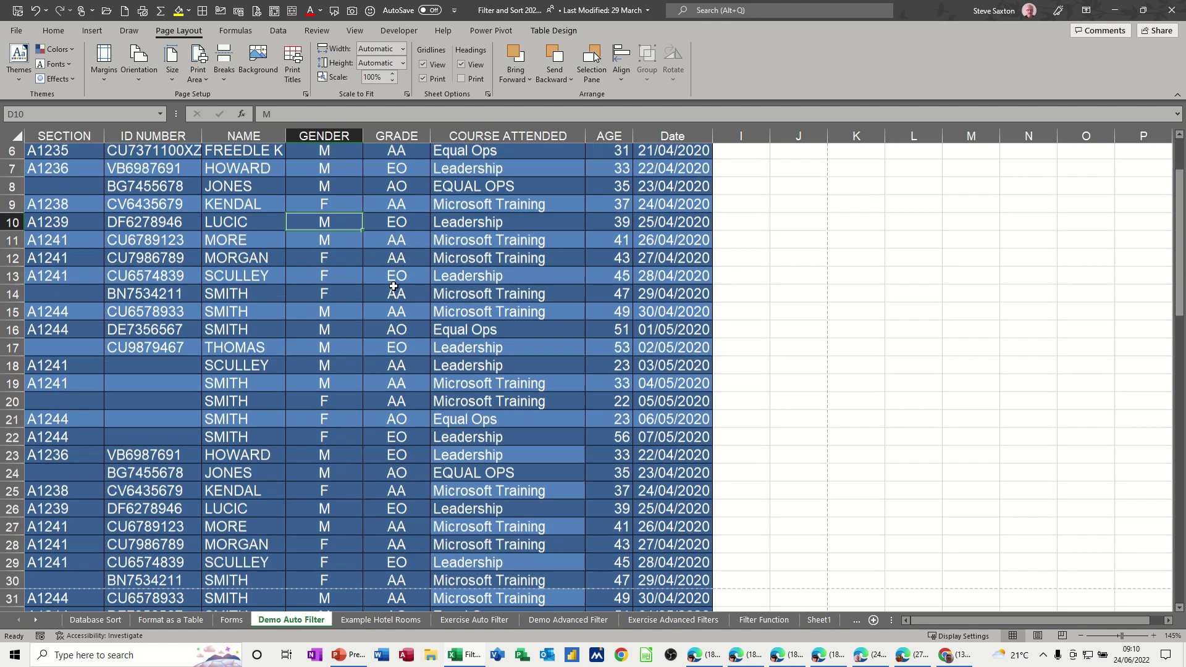
scroll(385, 295, "up", 10)
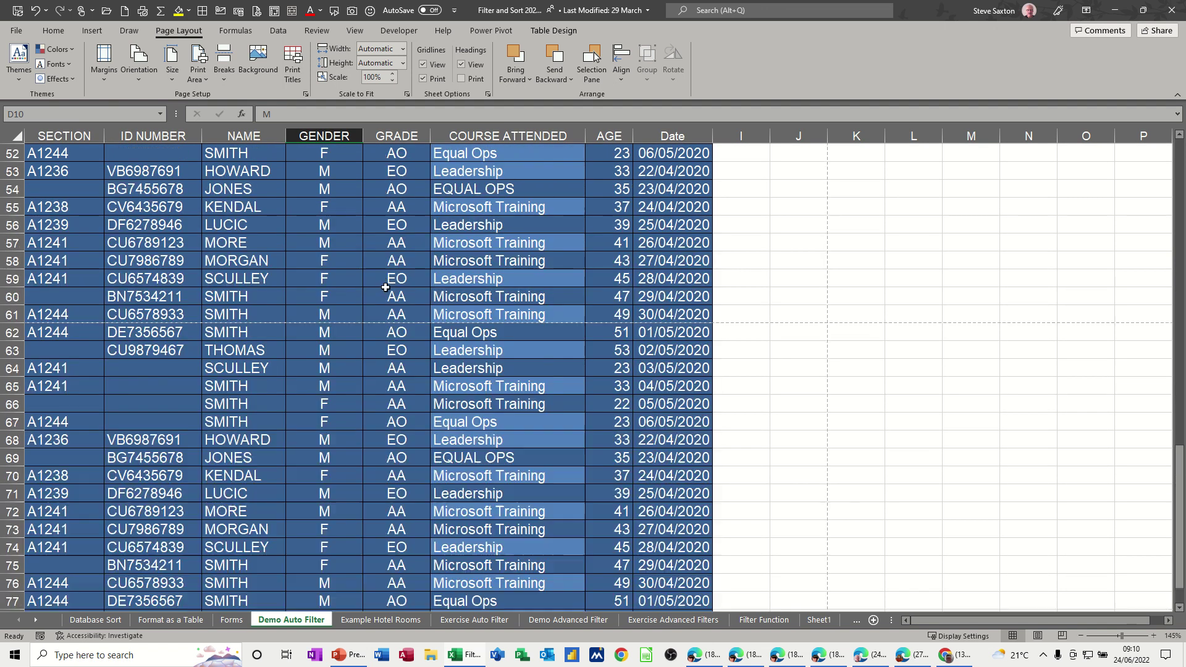
left_click(1037, 635)
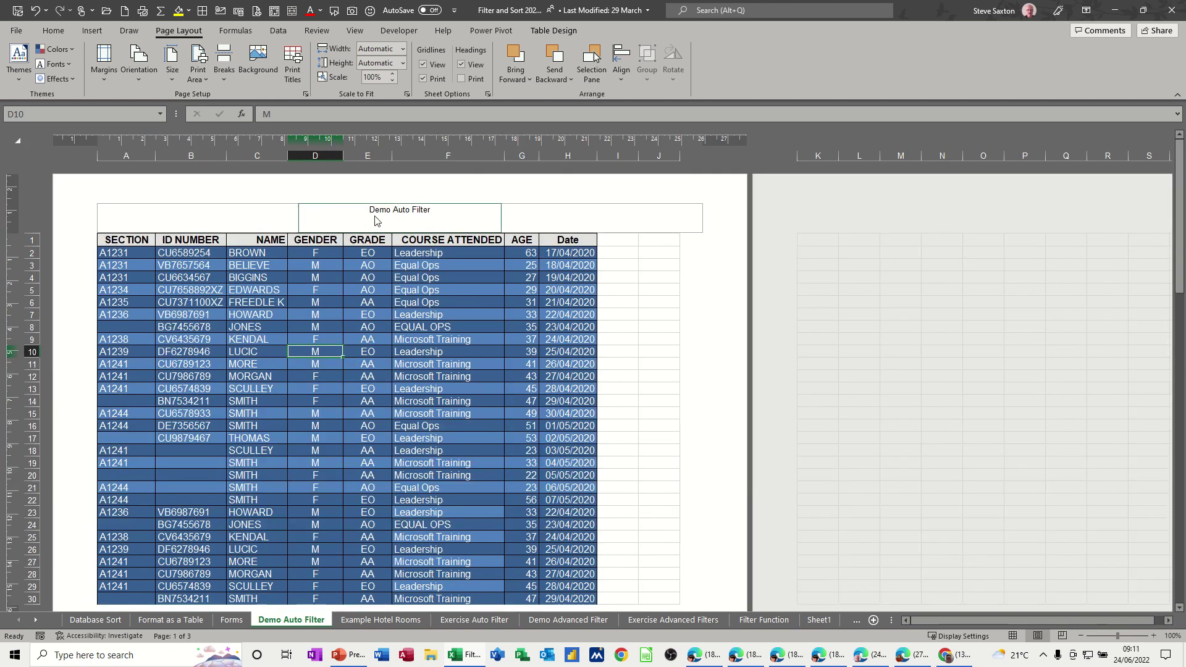
Look through the three laid-out pages, then go back to Normal view with dashed page breaks.
scroll(374, 357, "down", 20)
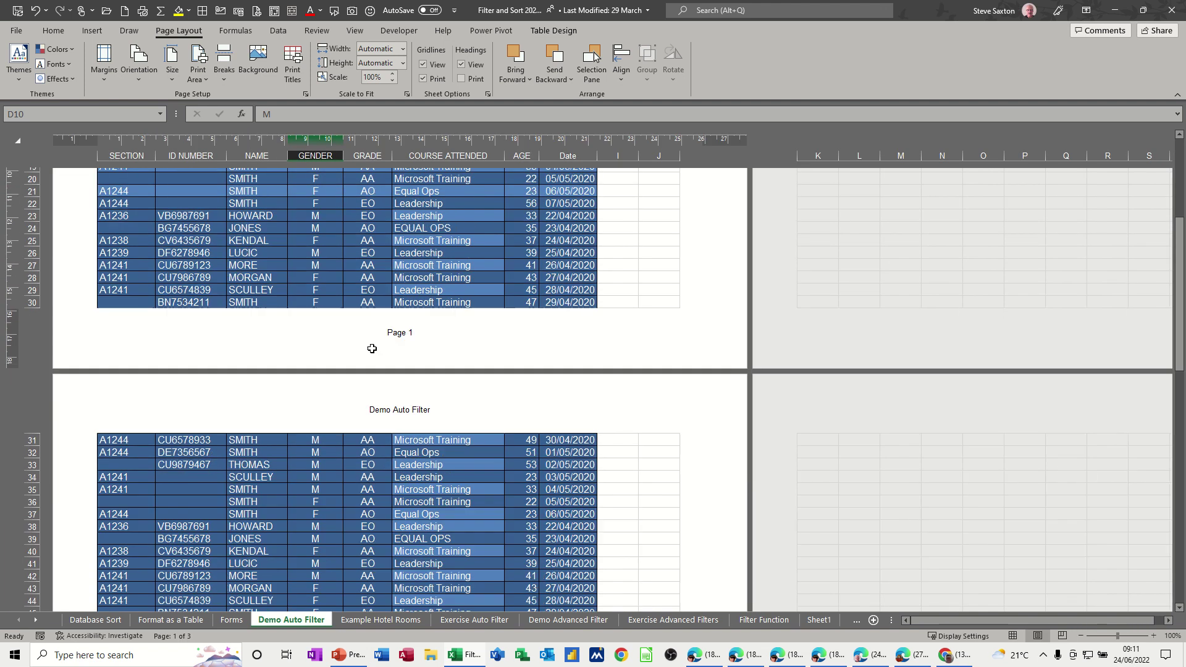
scroll(371, 342, "down", 4)
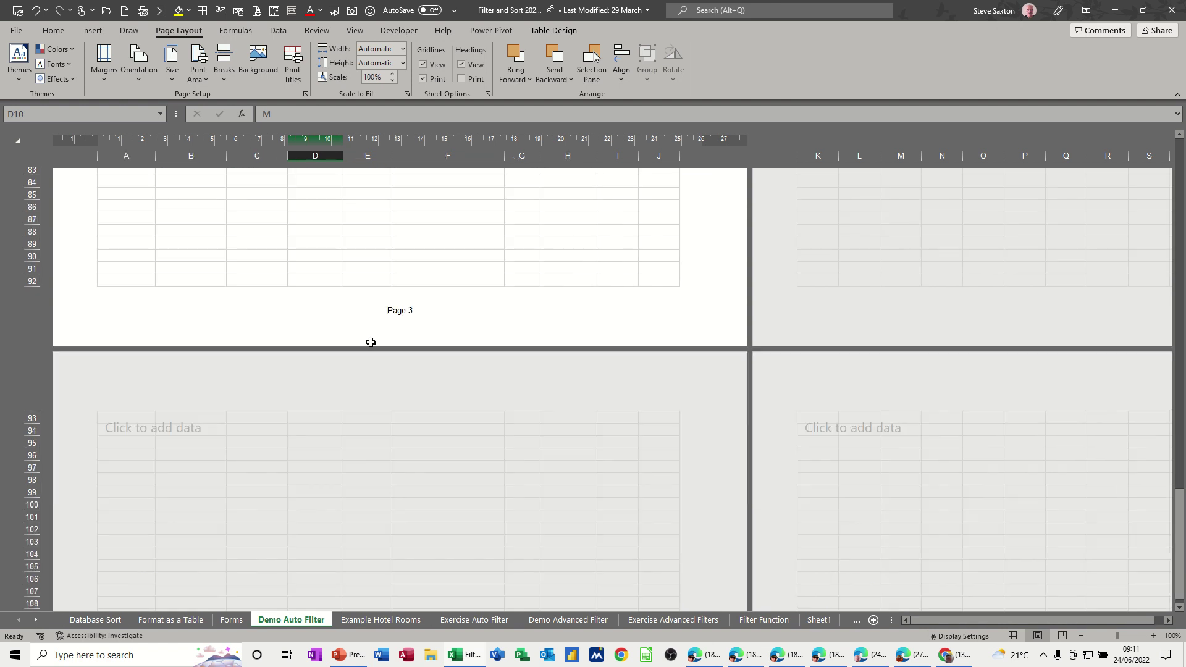
scroll(370, 343, "up", 20)
scroll(381, 311, "up", 1)
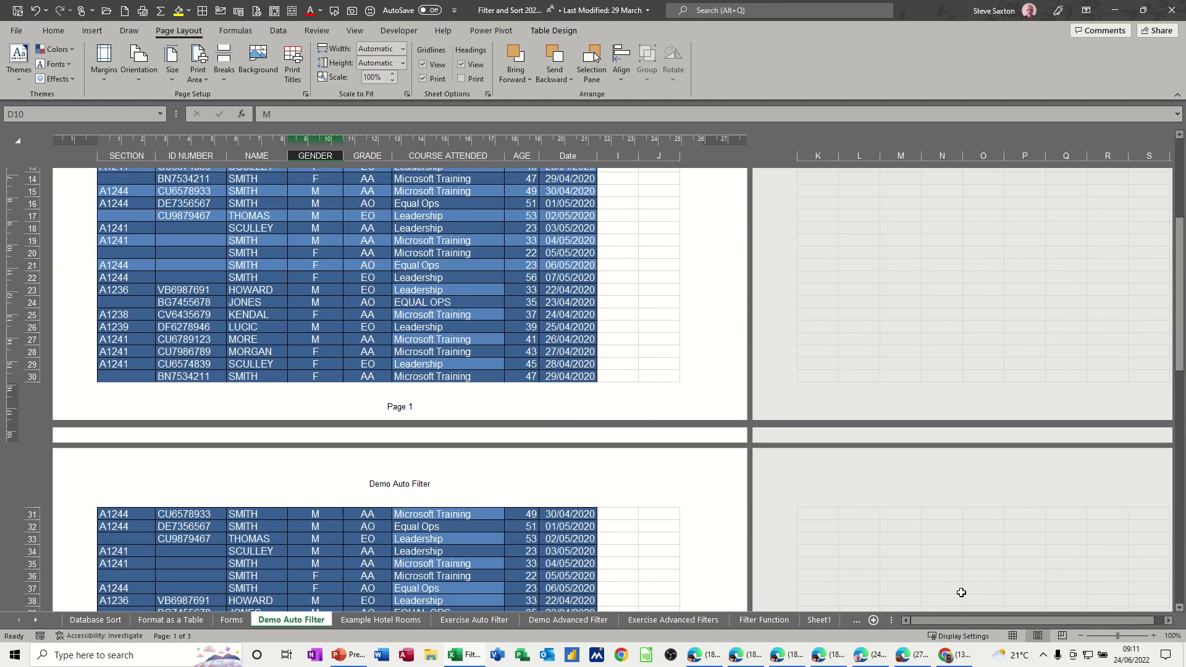
left_click(1012, 636)
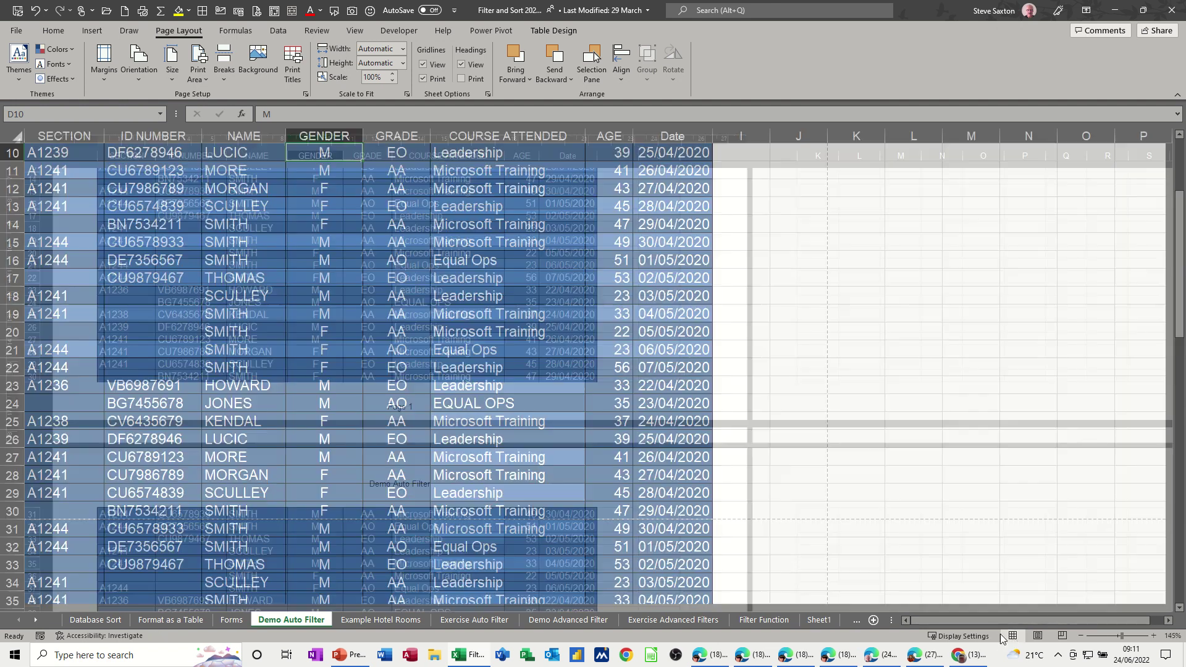
scroll(287, 309, "up", 3)
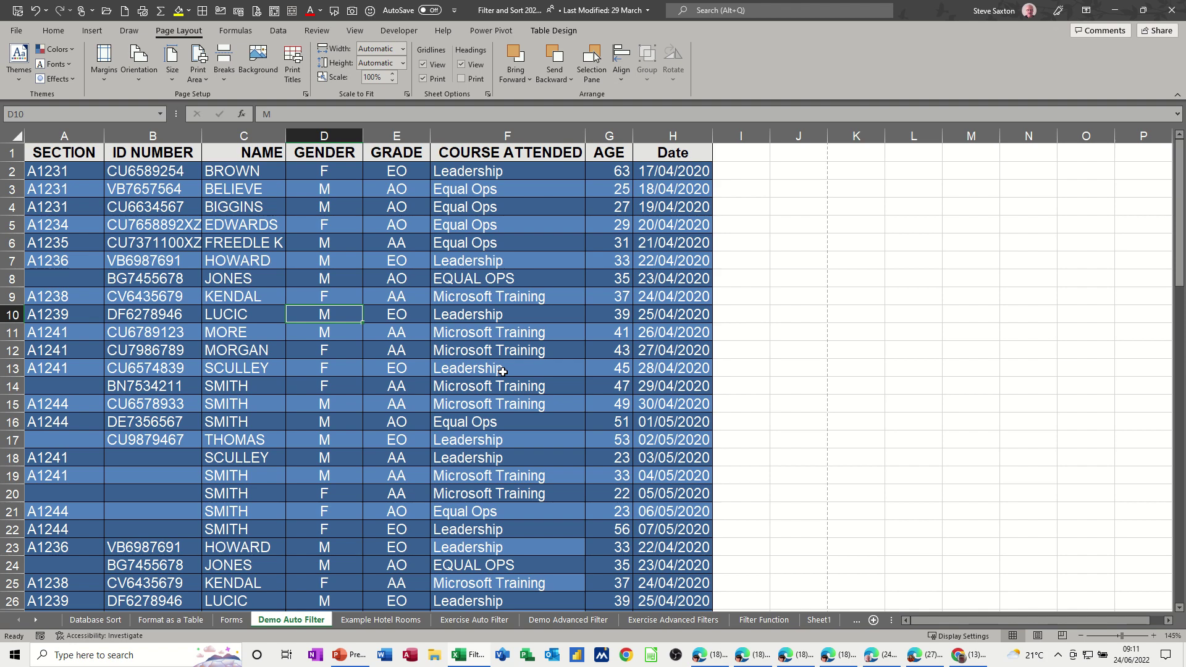
Open the print preview and page to page 3, which prints without column headings.
key("ctrl+p")
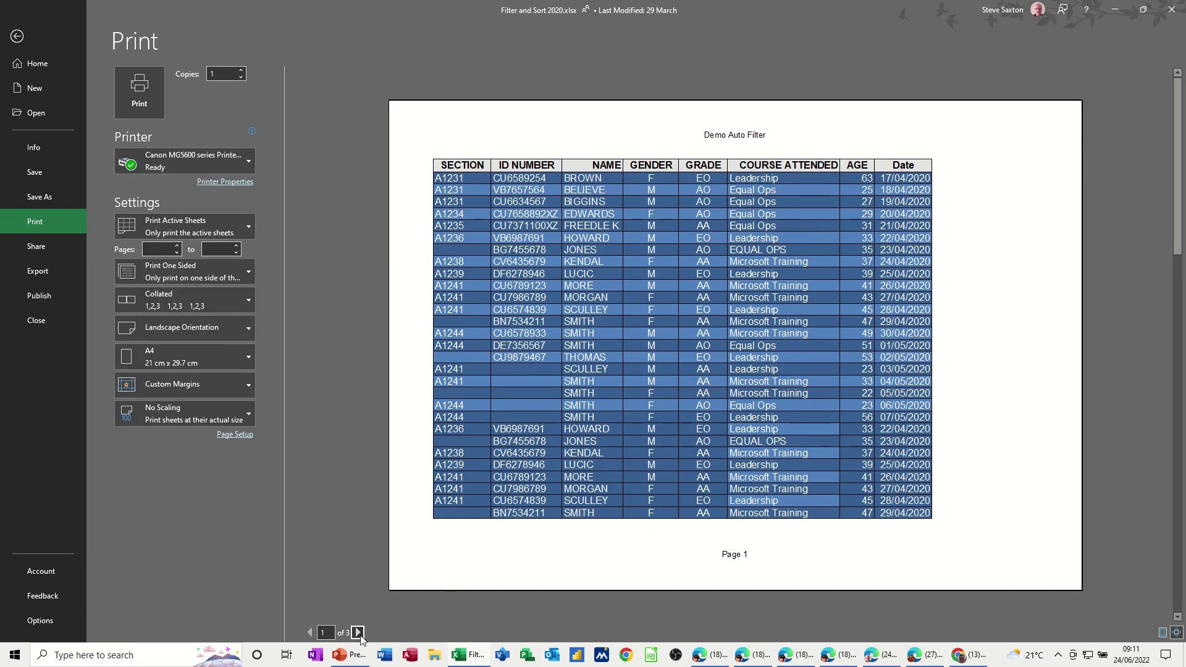
left_click(358, 633)
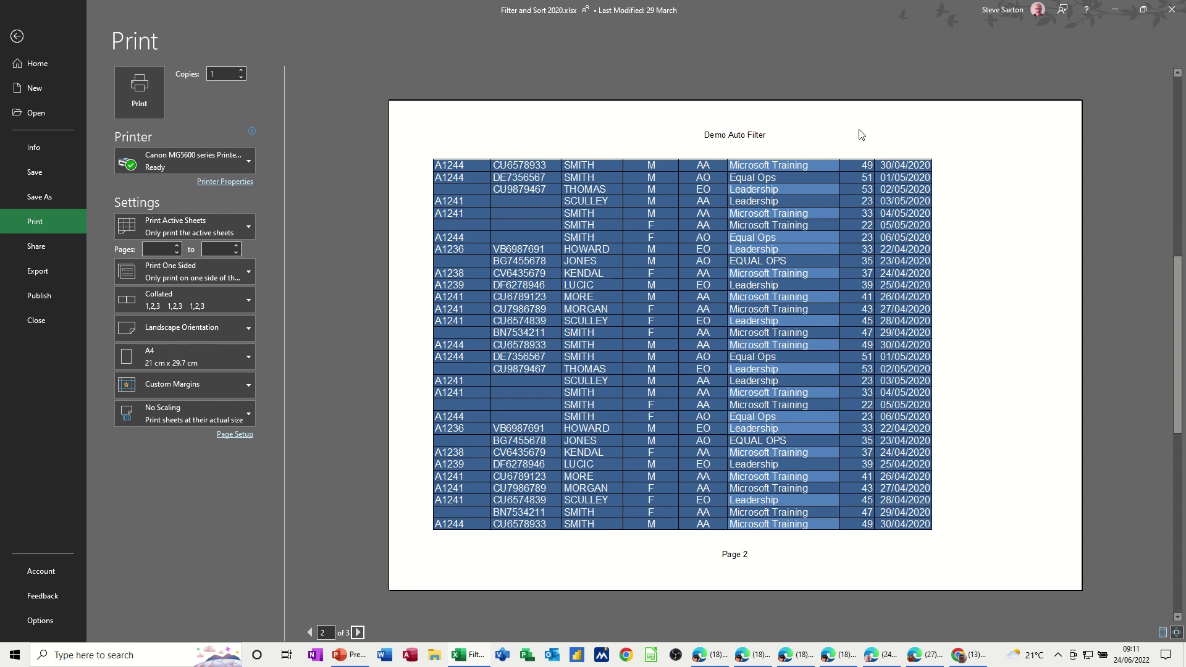
left_click(358, 633)
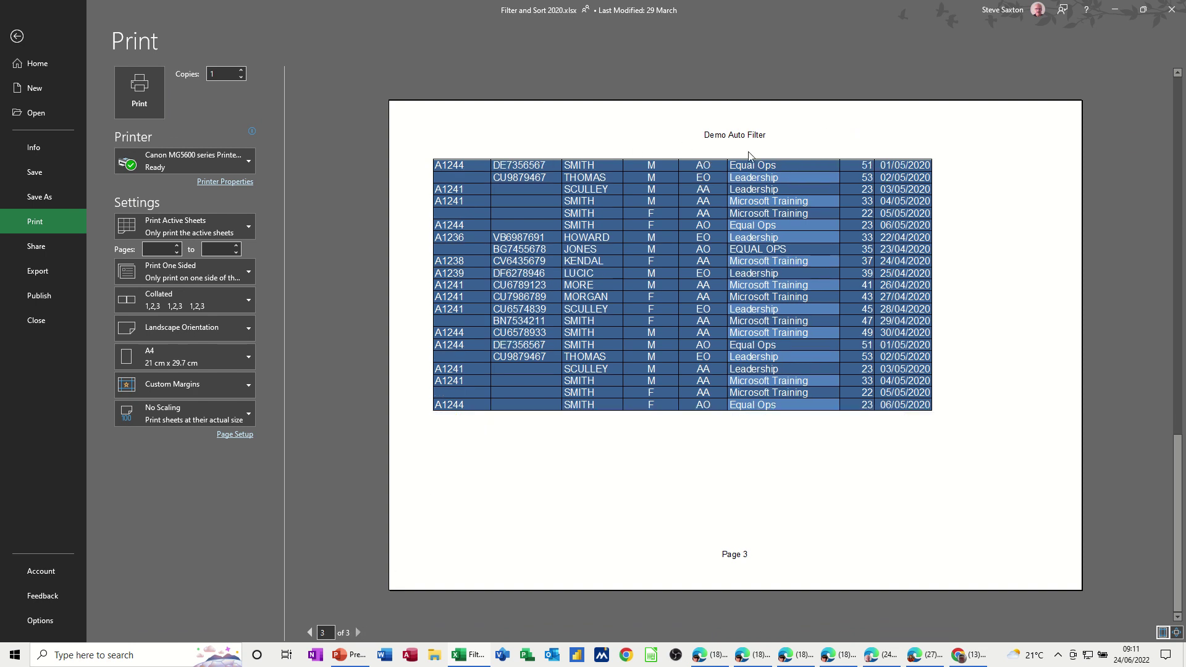
Inspect the Sheet tab of Page Setup and cancel without changing anything.
left_click(235, 434)
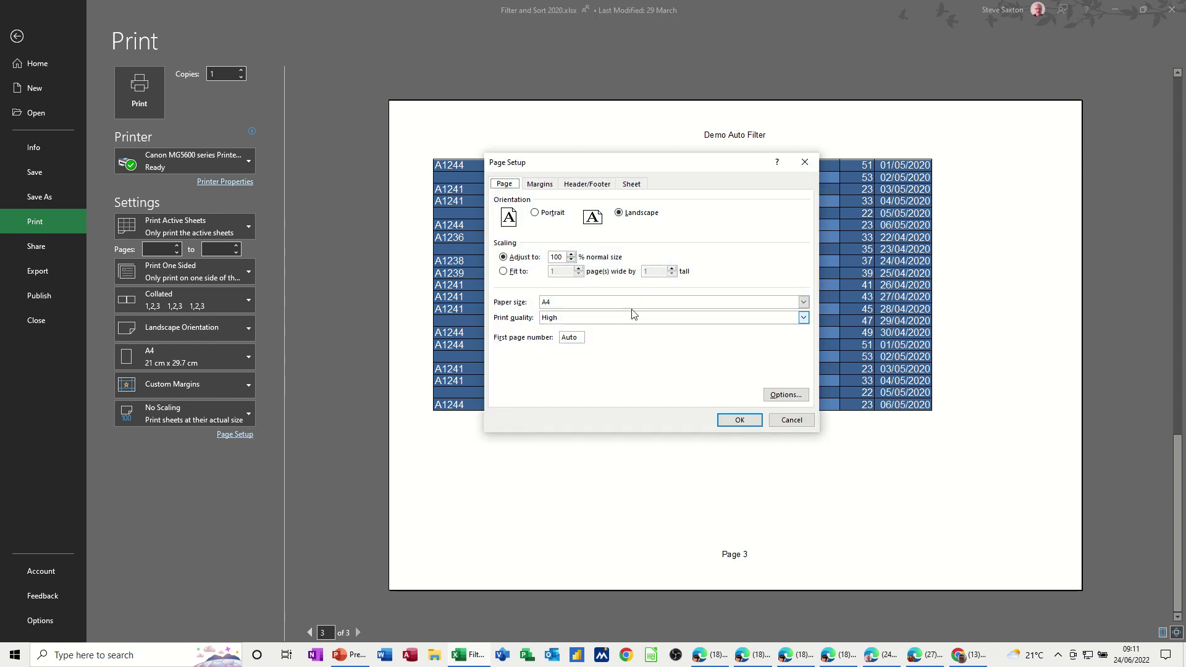
left_click(633, 185)
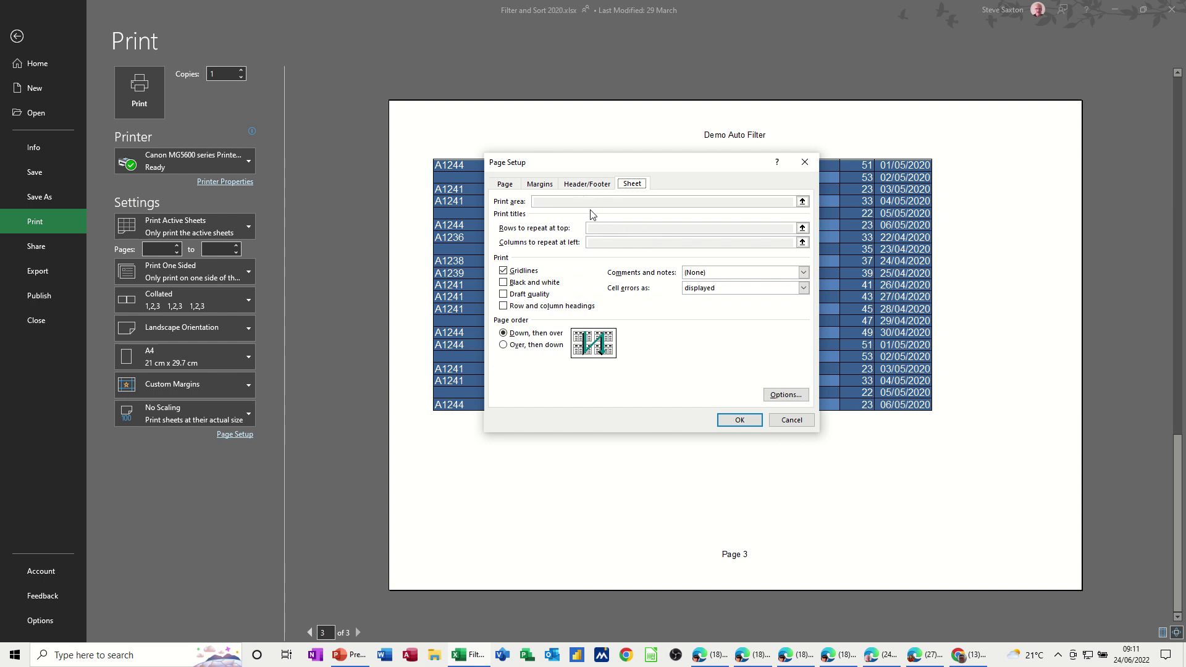
left_click(782, 421)
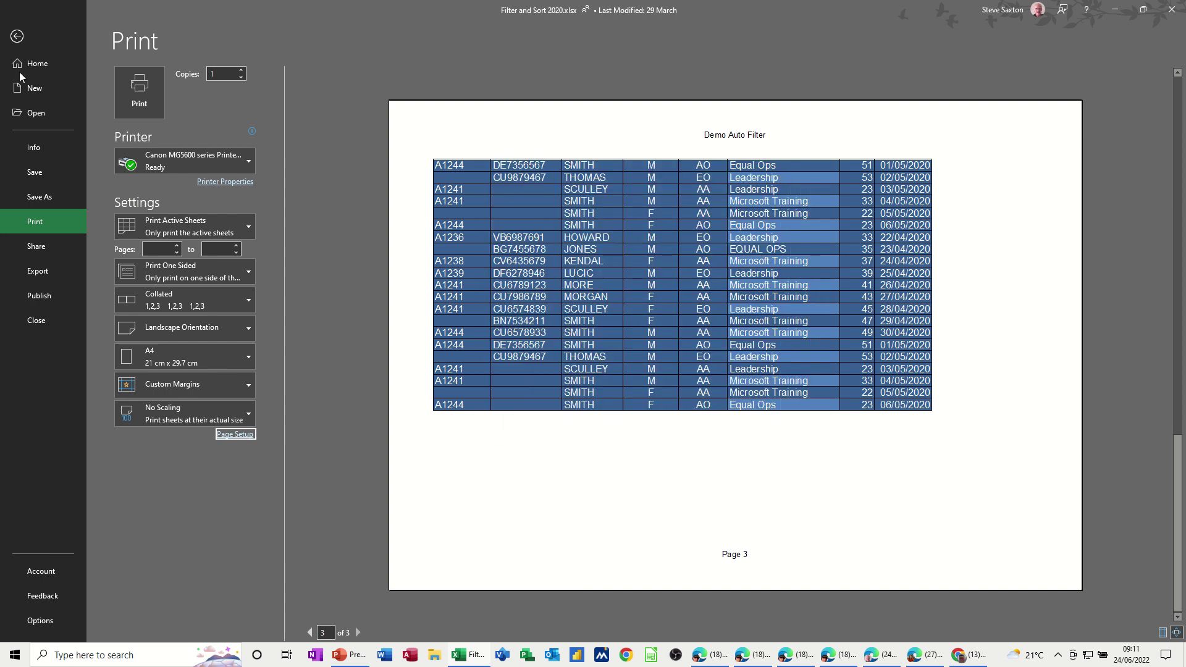
Through Page Layout > Print Titles, set Rows to repeat at top to $1:$1.
left_click(16, 37)
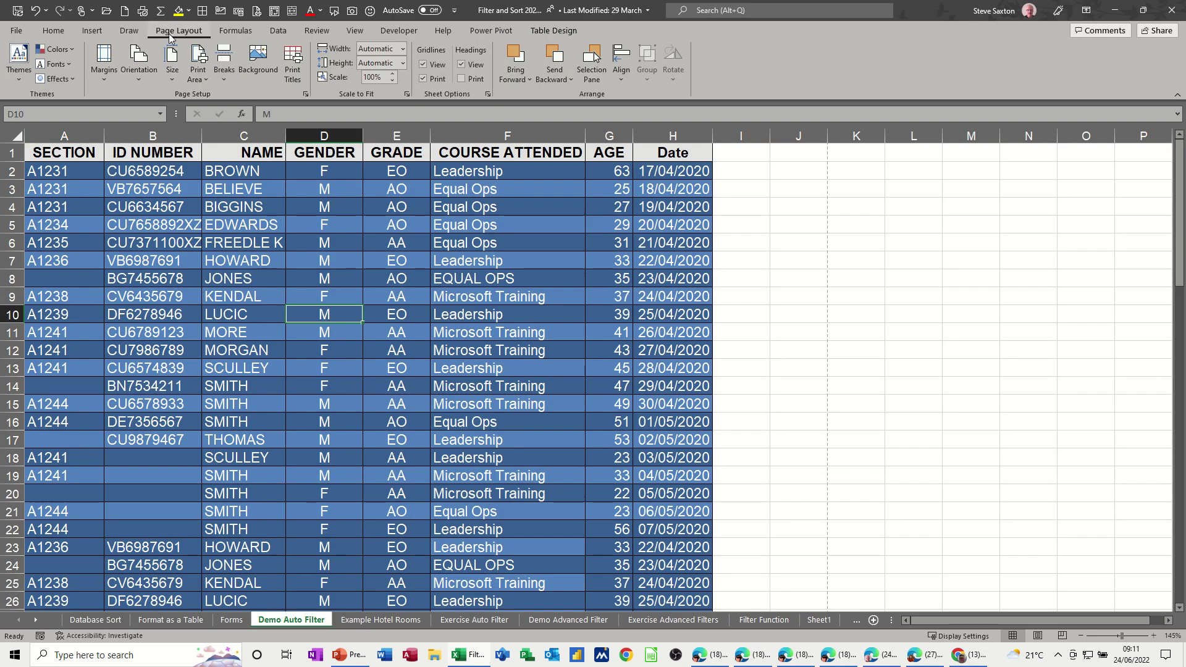
left_click(294, 59)
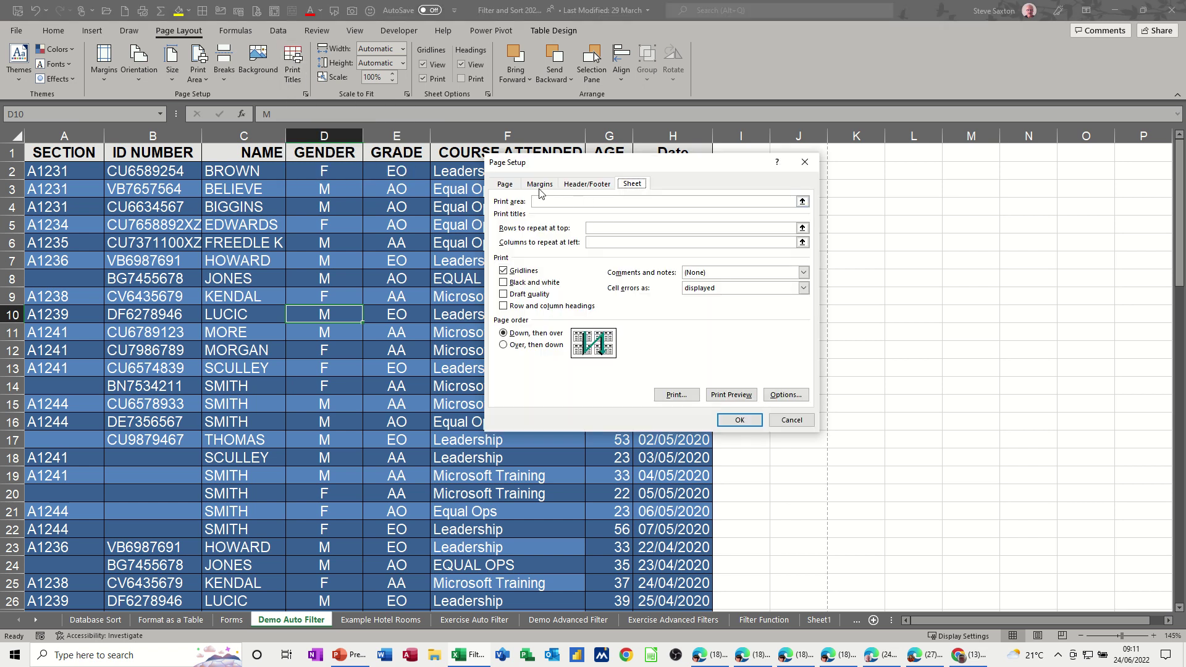
left_click_drag(554, 173, 425, 238)
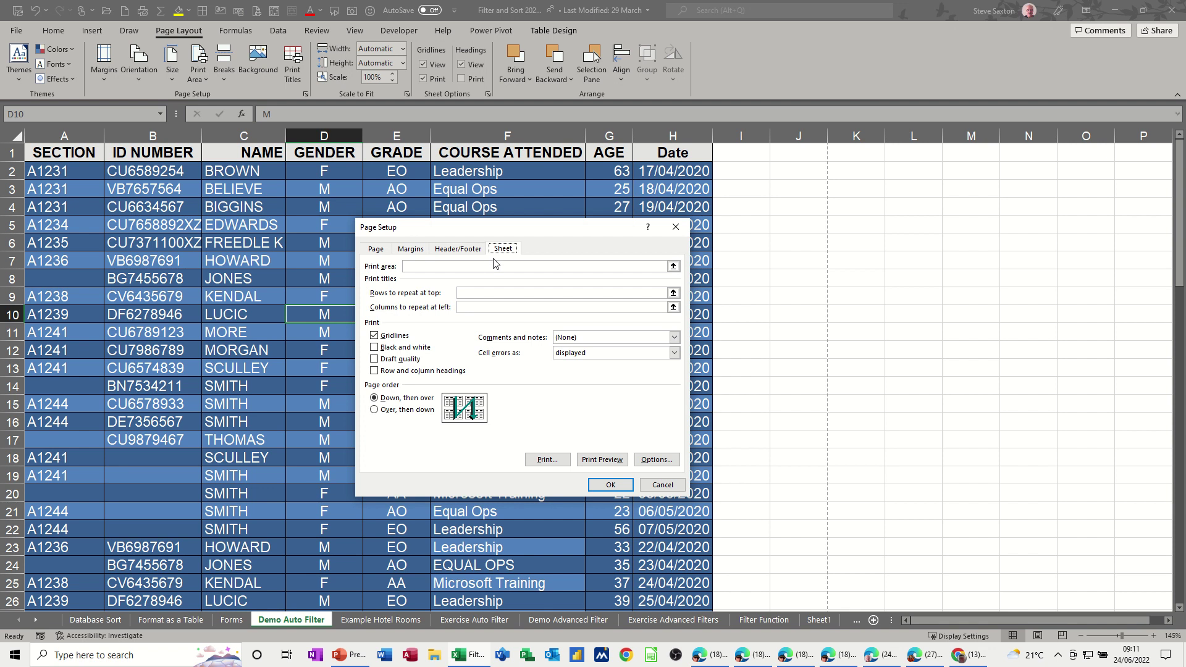
left_click(481, 294)
left_click(465, 292)
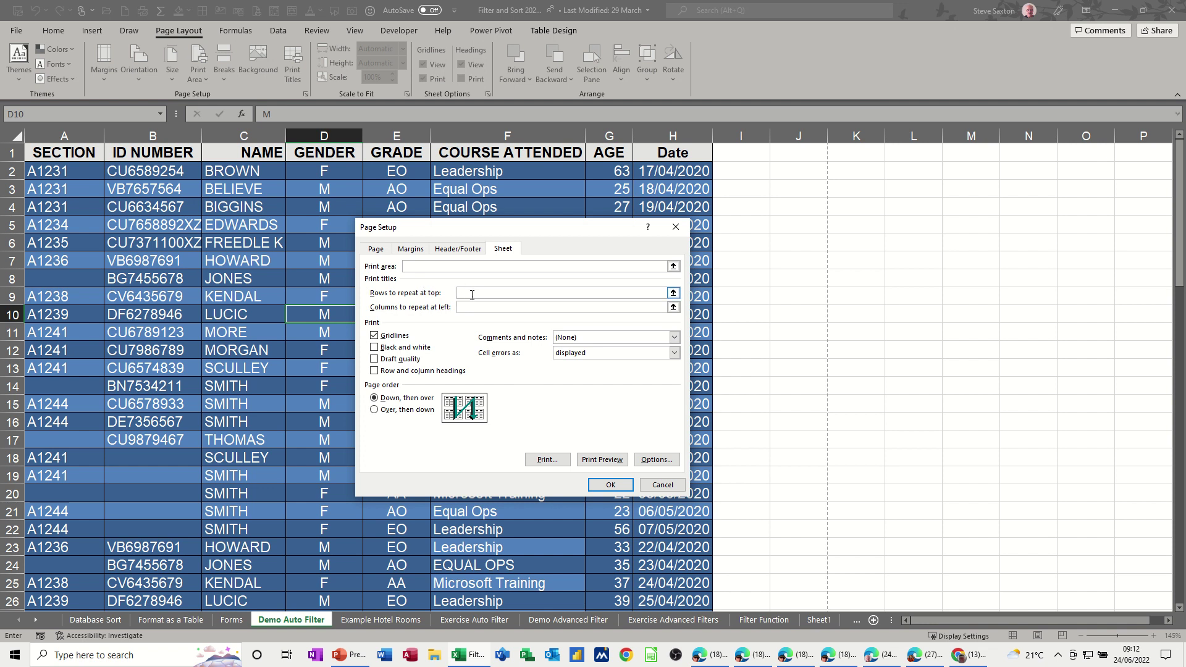
left_click(9, 153)
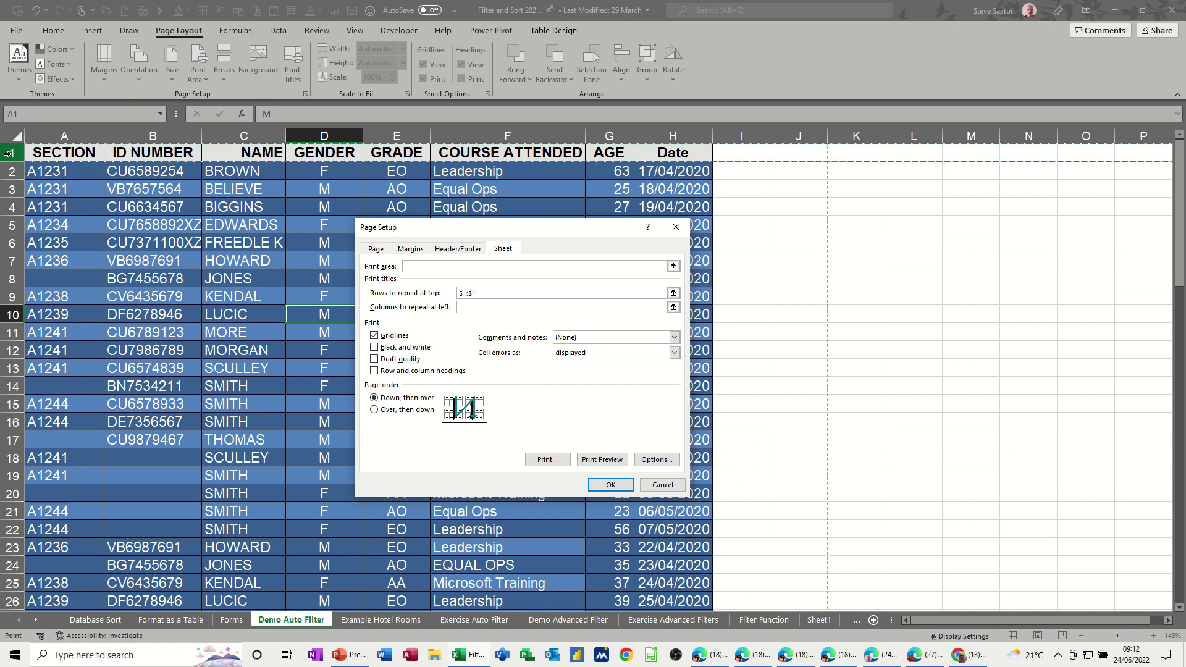
left_click(478, 298)
Preview pages 1–3 to confirm the heading row repeats, then return to the worksheet.
left_click(601, 460)
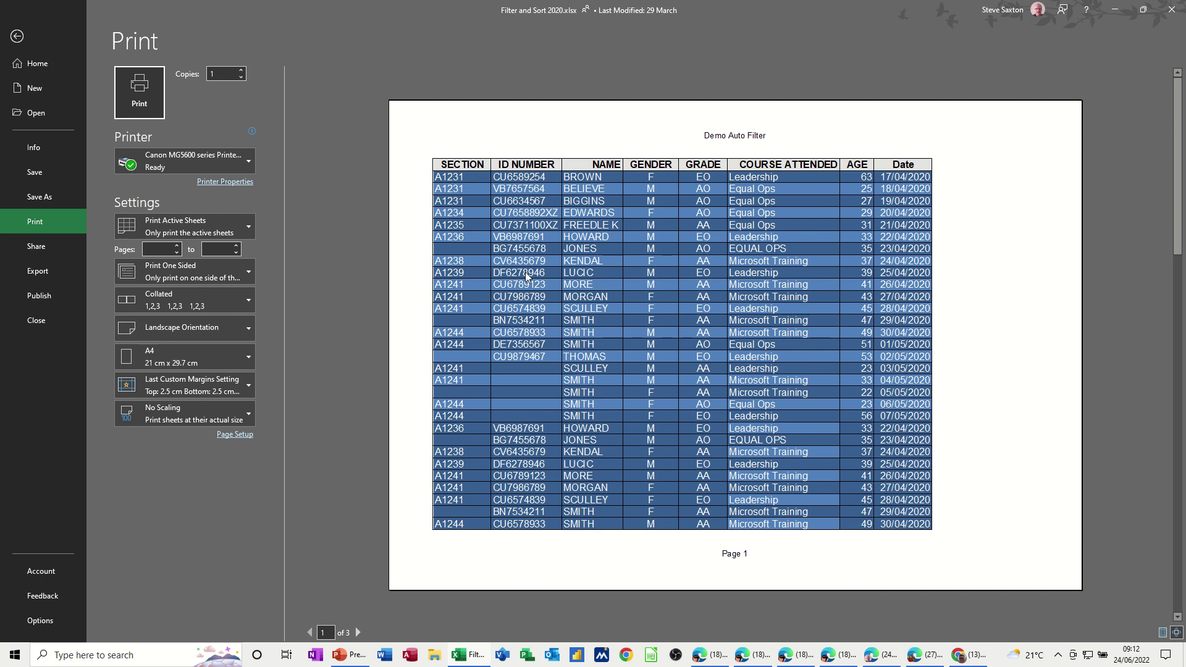
scroll(525, 276, "down", 2)
scroll(535, 287, "up", 2)
left_click(358, 633)
left_click(358, 632)
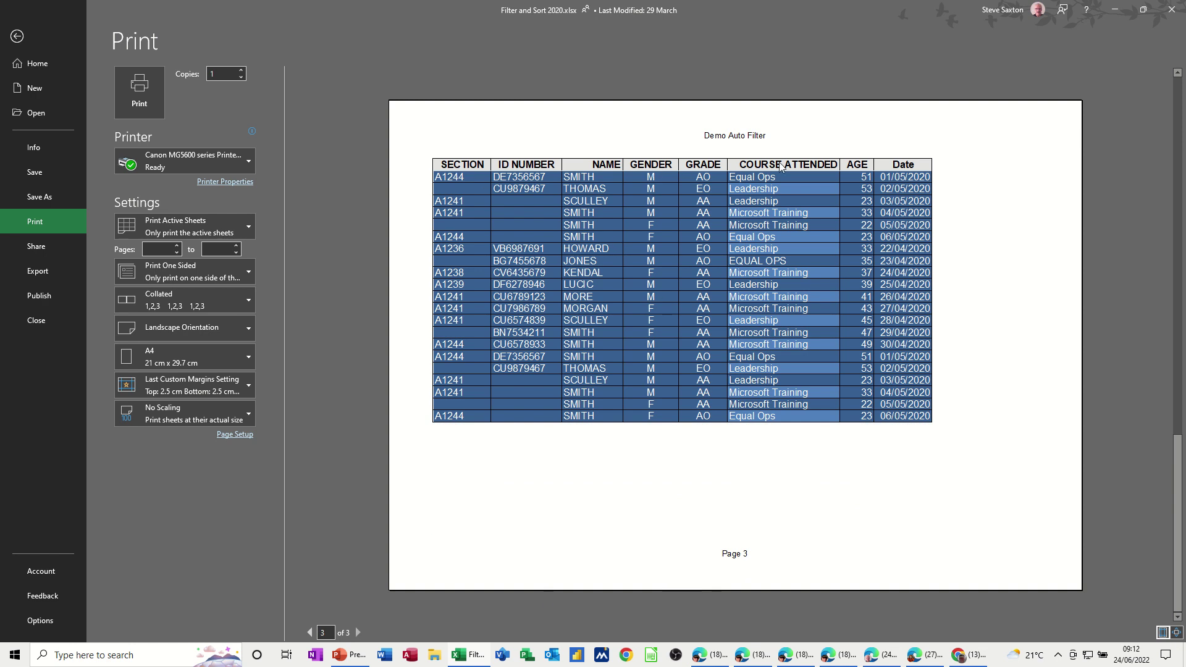
left_click(17, 36)
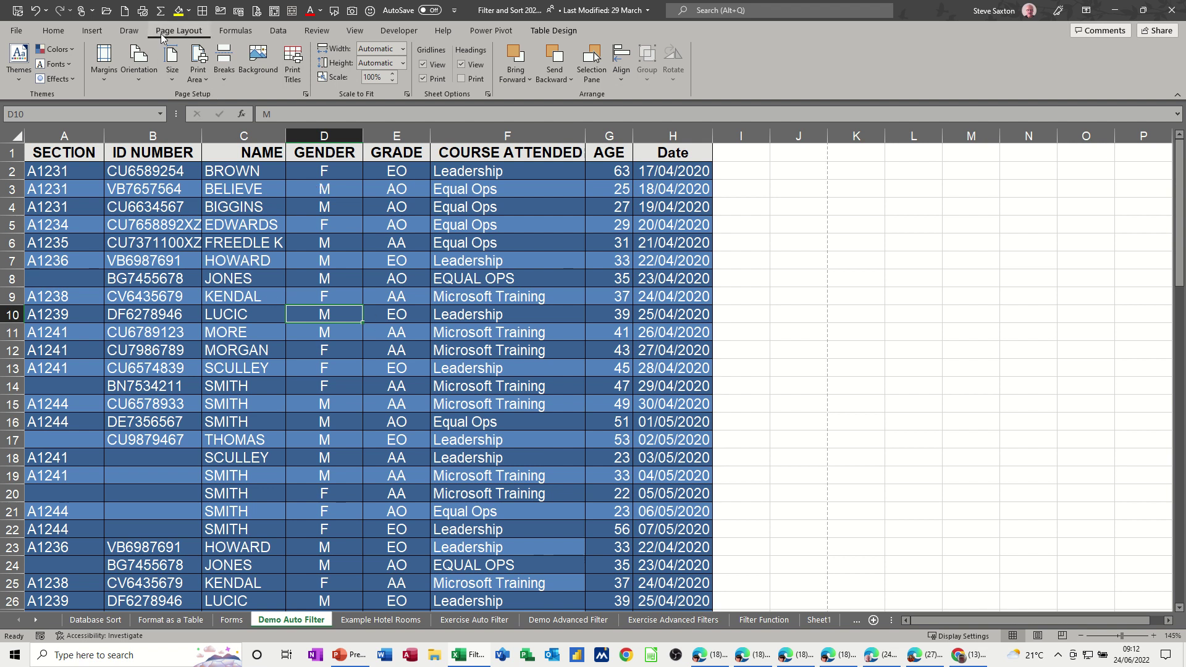
Select A6:H16 and make it the print area.
left_click(204, 79)
left_click(204, 80)
left_click_drag(49, 244, 659, 426)
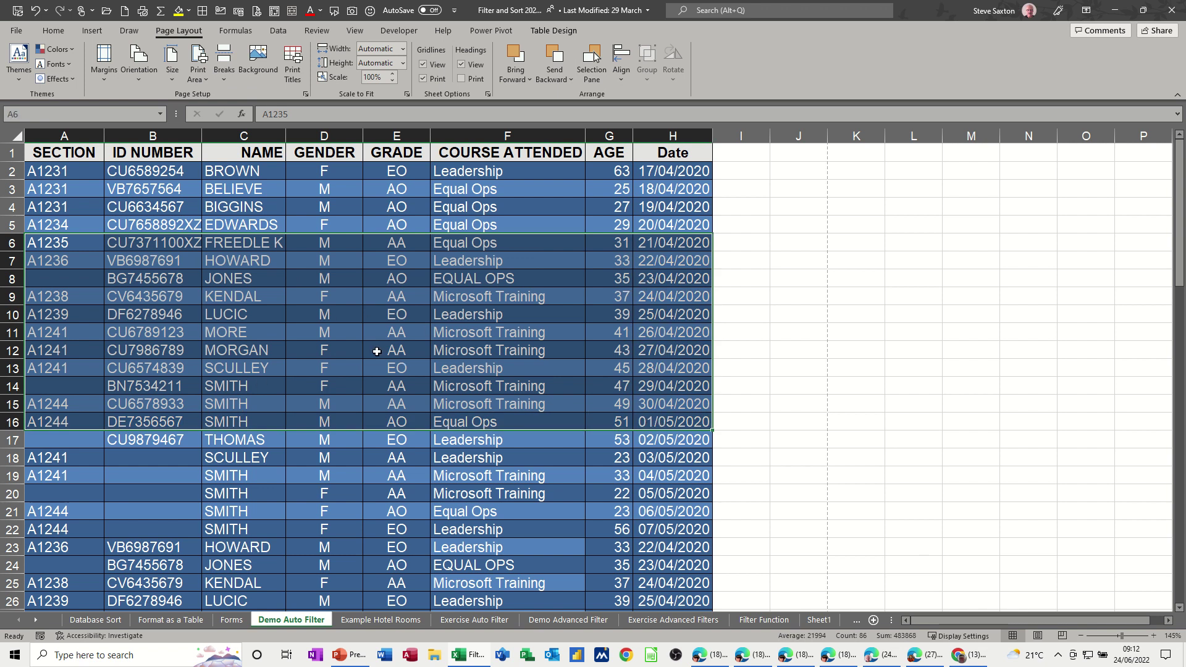
left_click(199, 81)
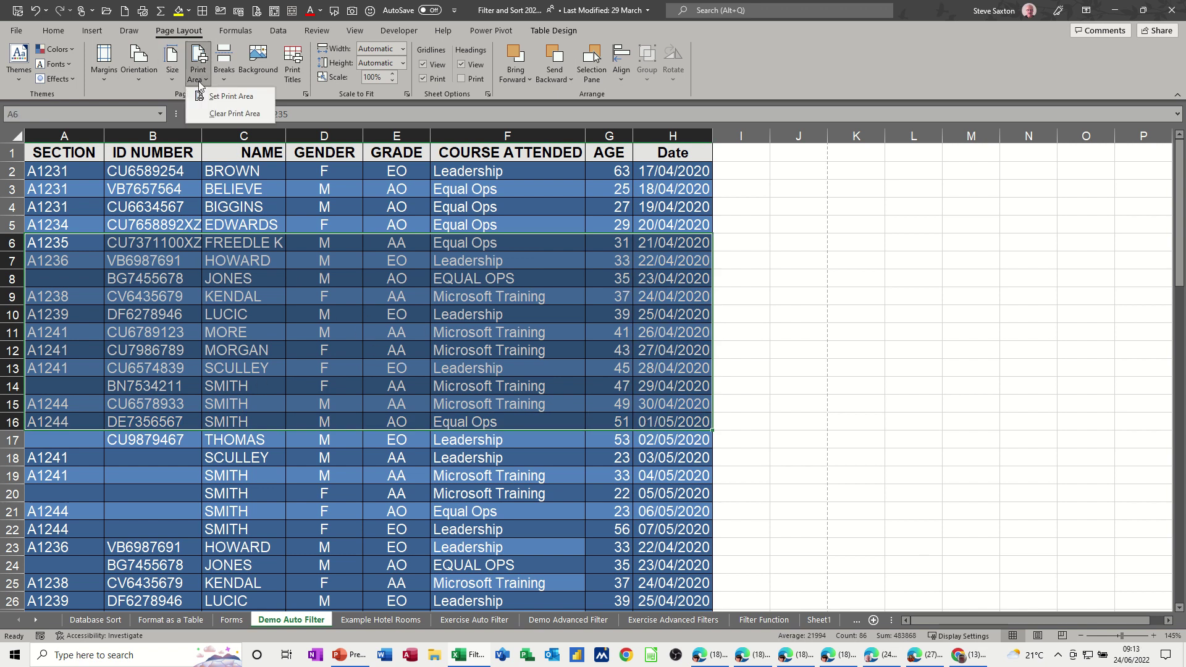
left_click(229, 96)
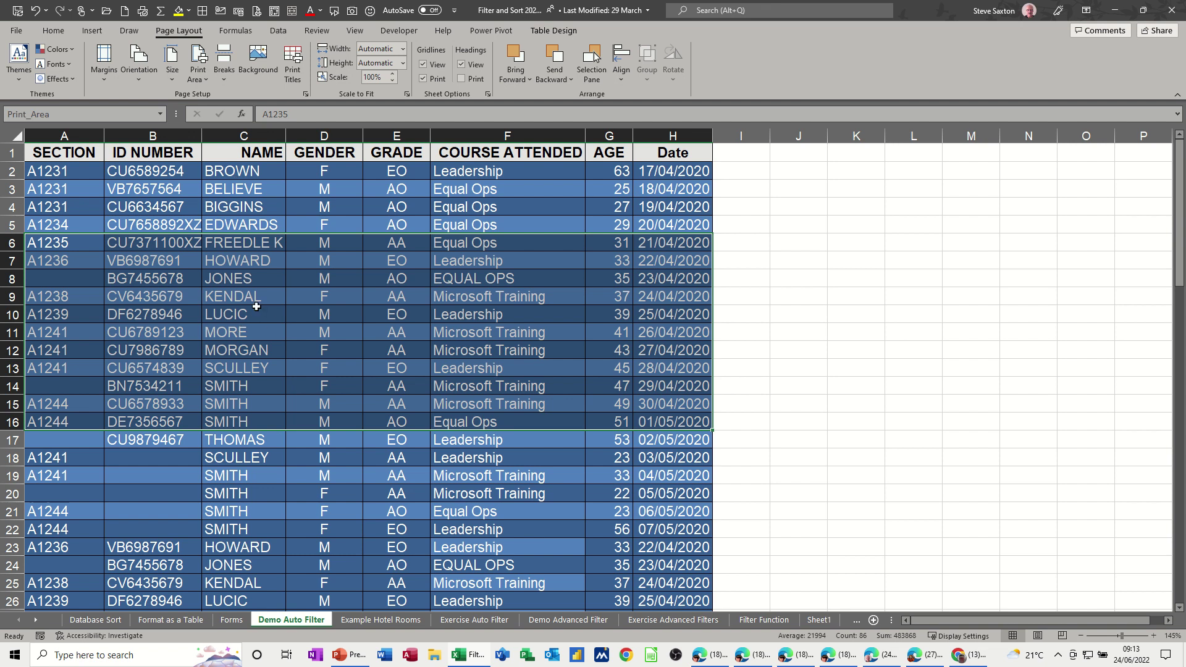
In print preview's Page Setup Margins, centre the print area horizontally and vertically.
key("ctrl+p")
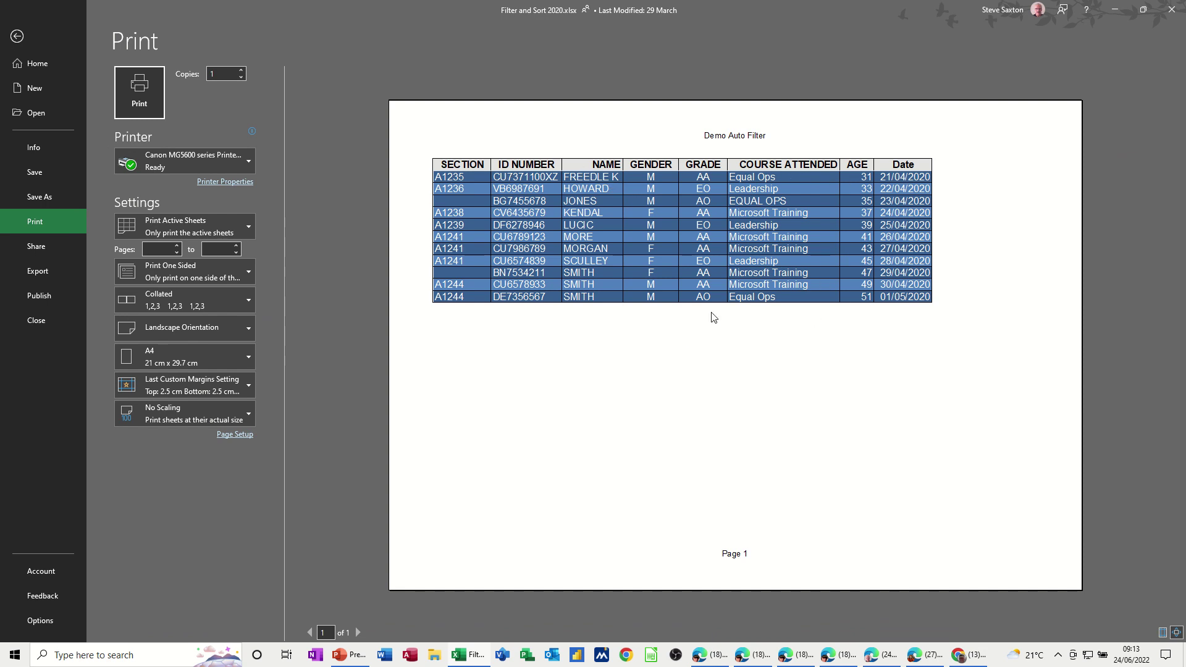
left_click(234, 435)
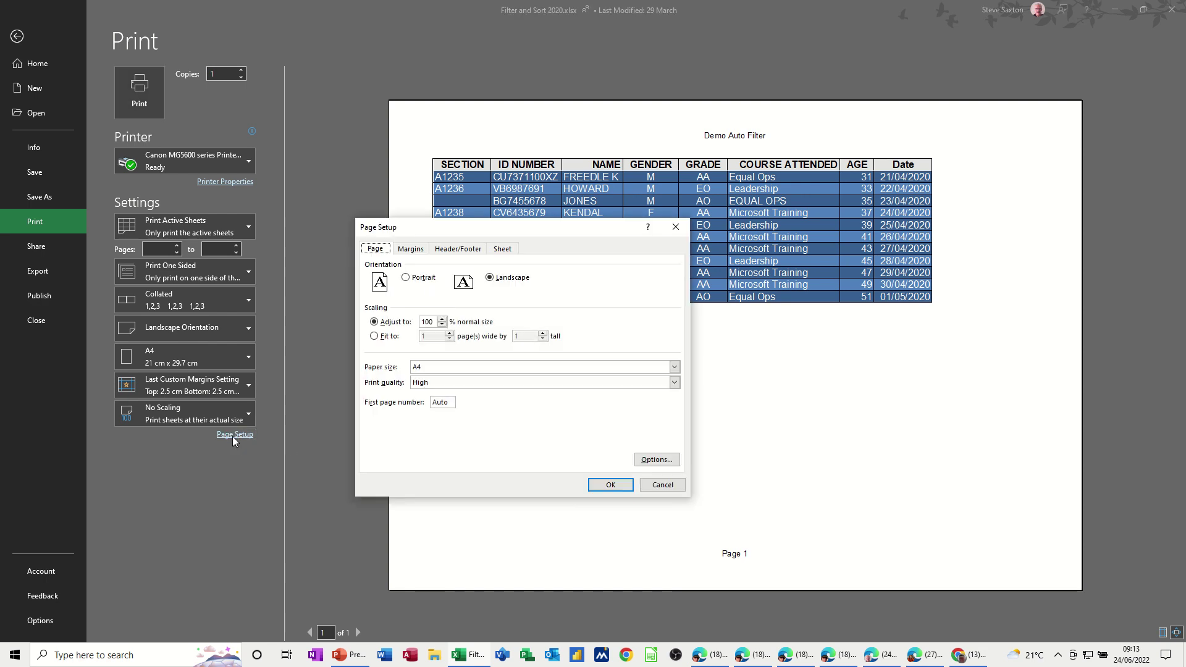
left_click(412, 250)
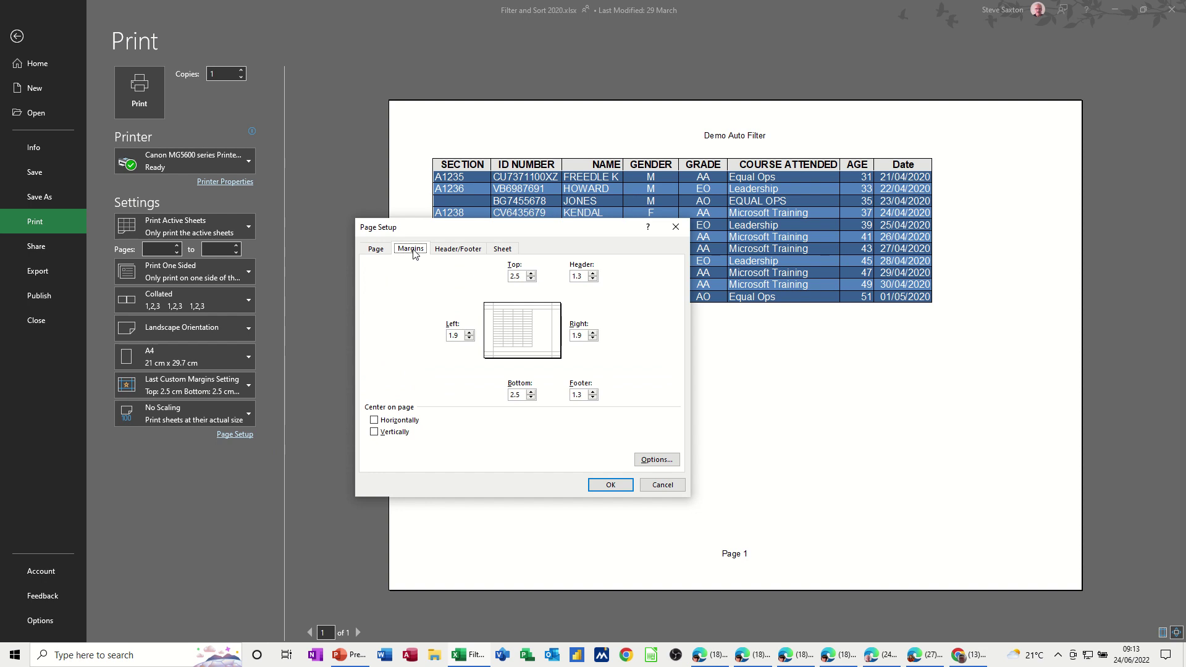
left_click(374, 421)
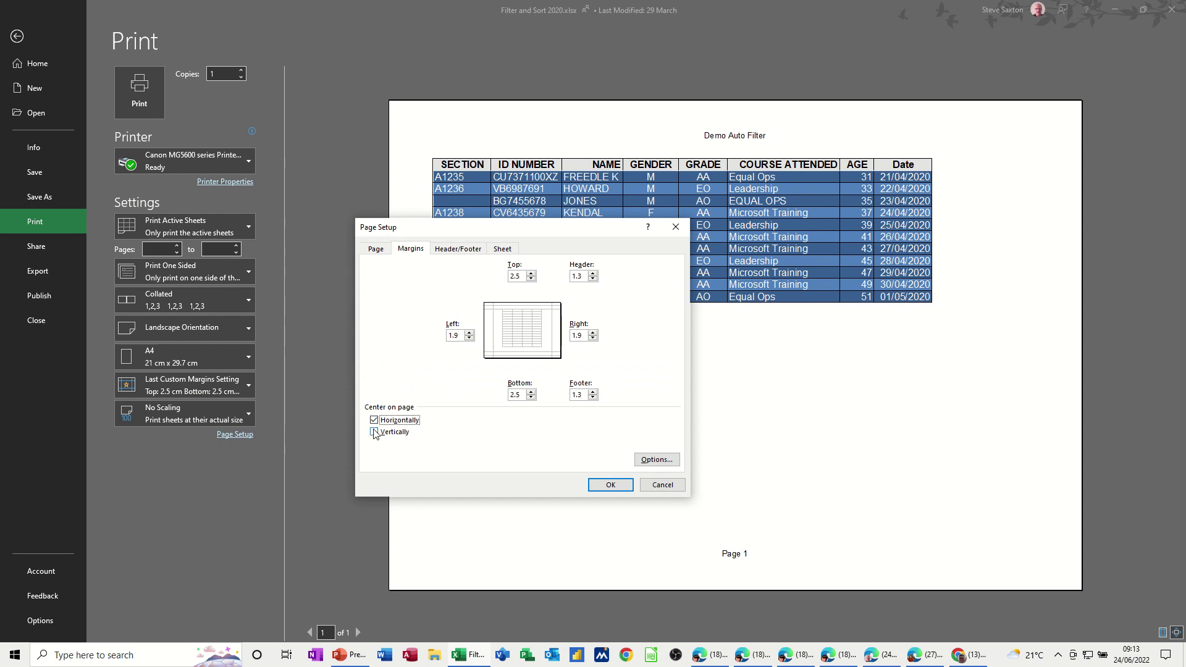
left_click(374, 433)
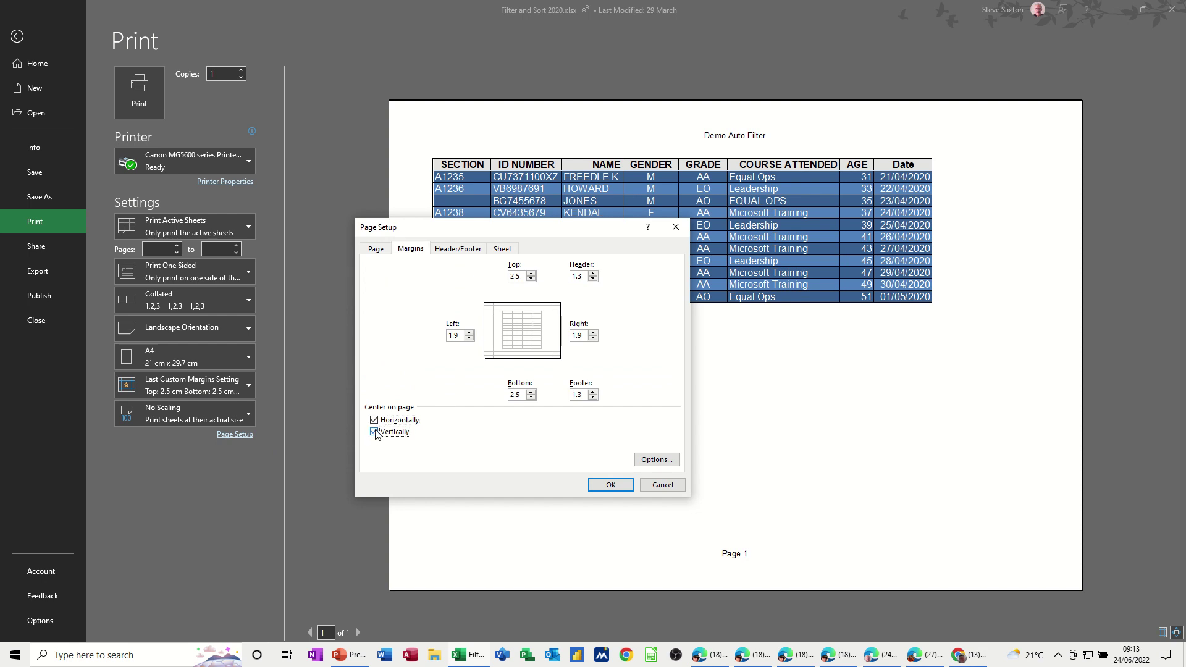
left_click(608, 485)
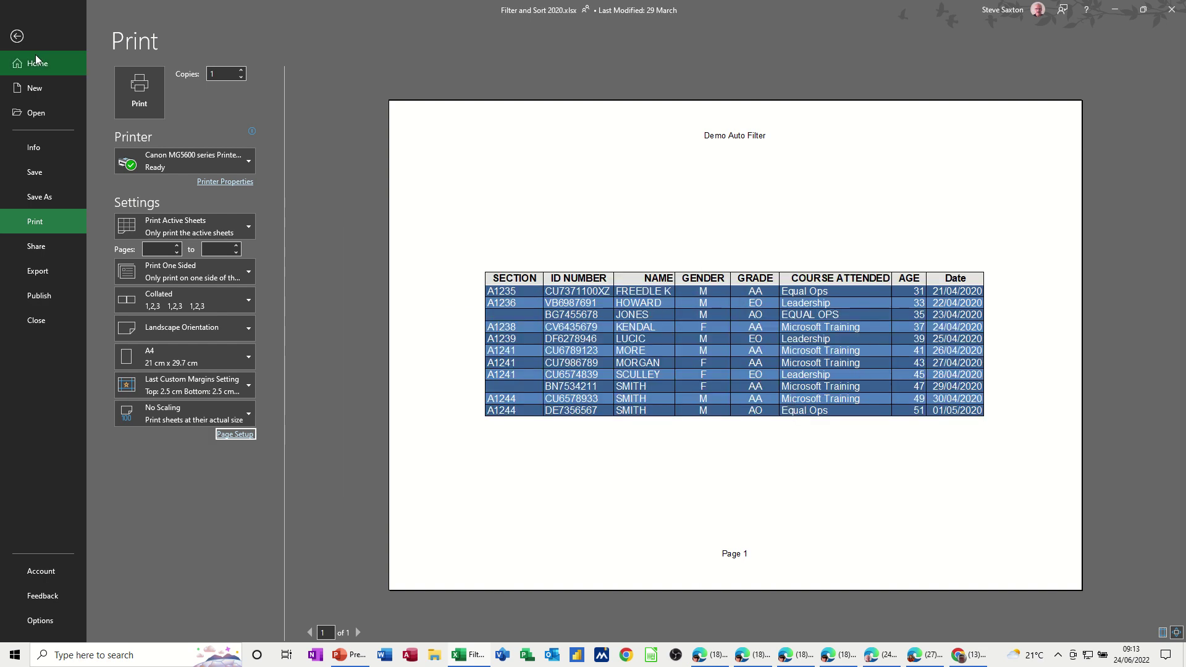
Leave print preview and clear the existing A6:H16 print area.
left_click(16, 37)
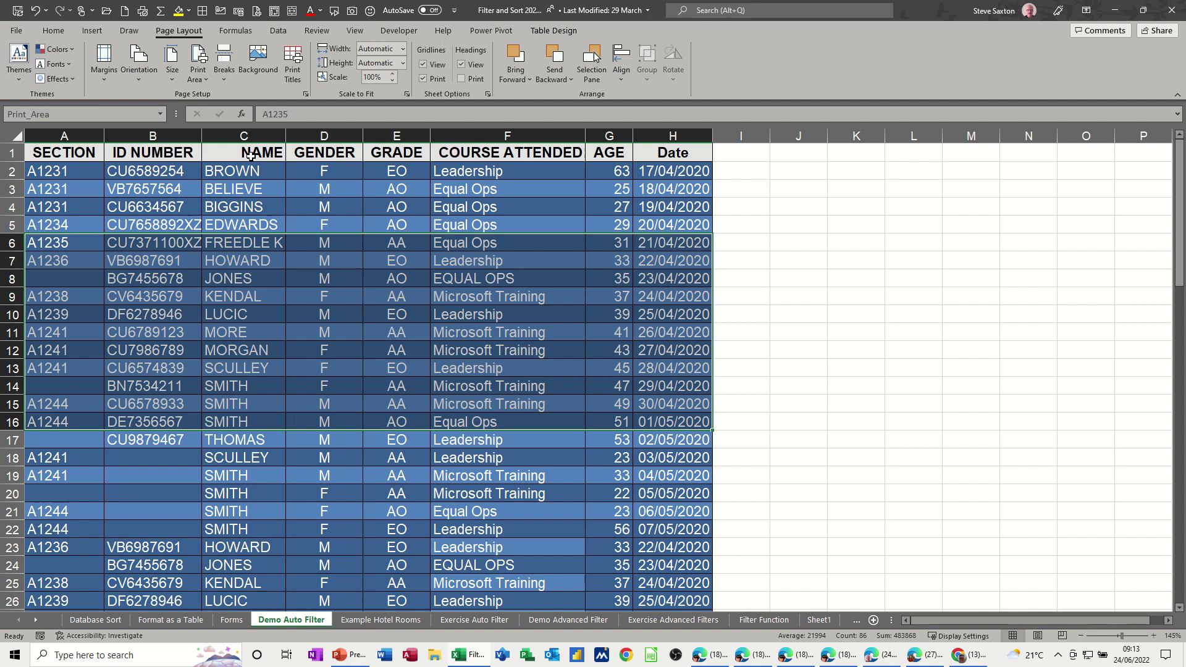
left_click(202, 81)
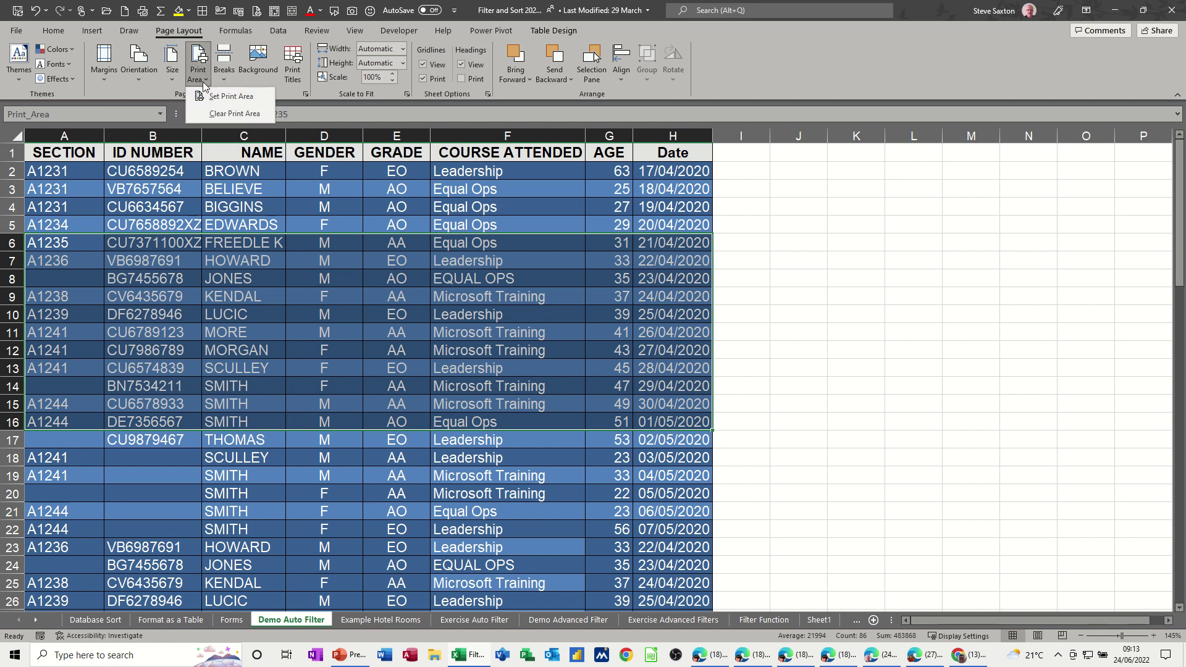
left_click(214, 112)
left_click(221, 402)
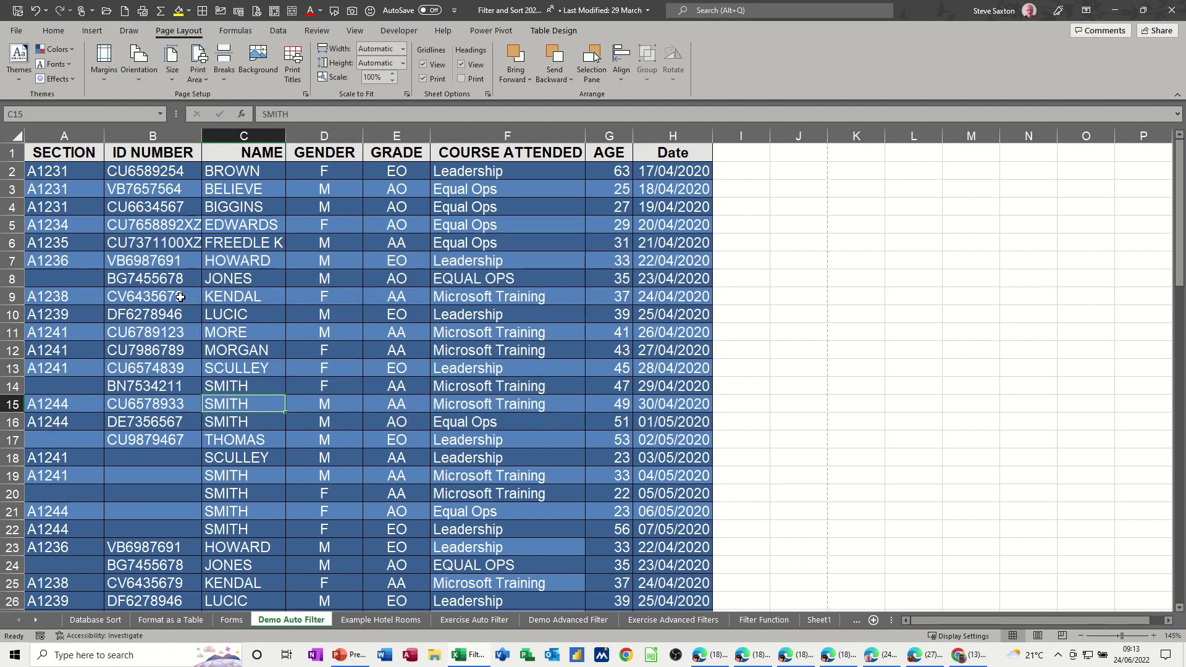
Select A2:E14 and set it as the new print area.
left_click_drag(47, 171, 410, 387)
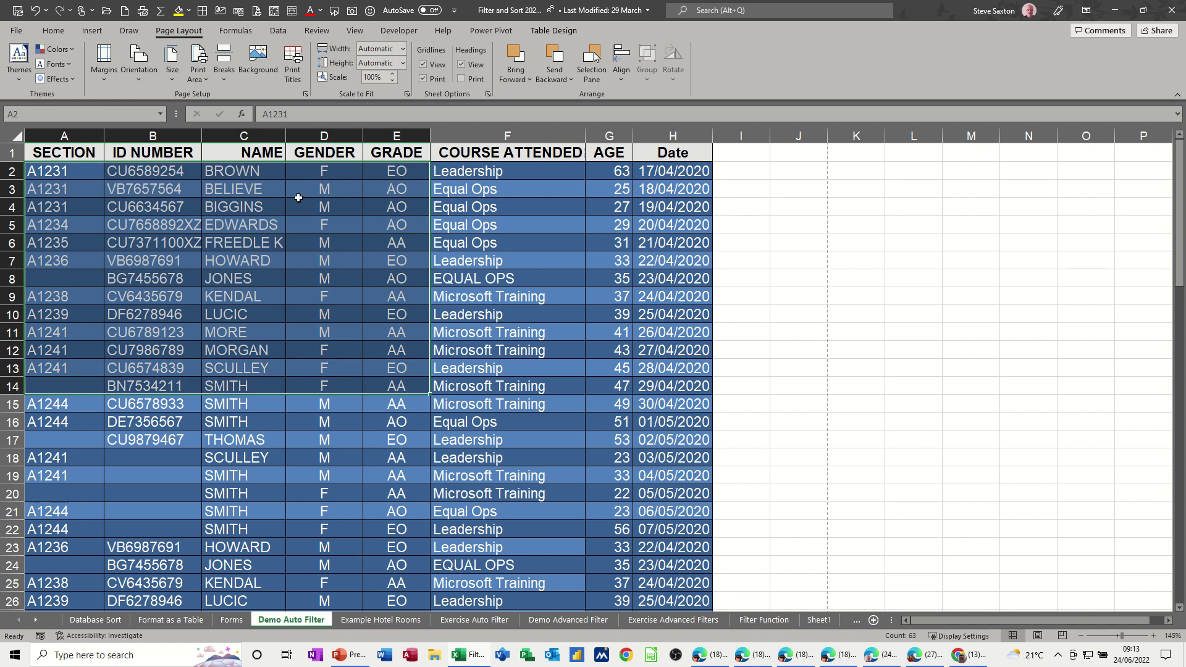
left_click(206, 79)
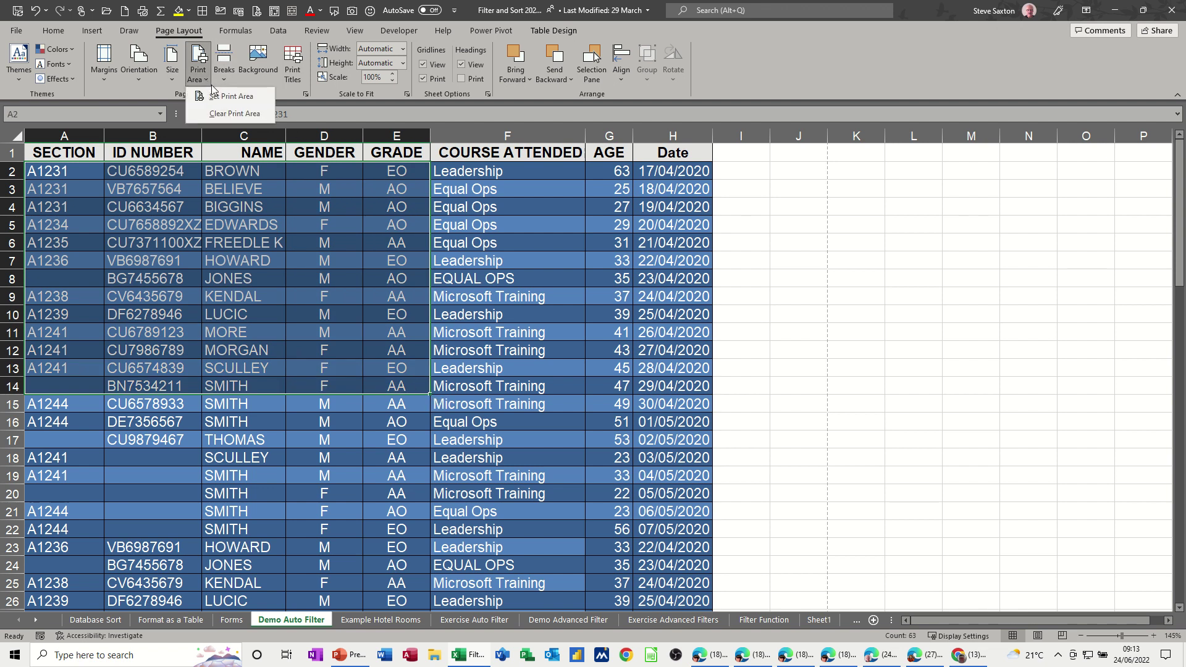
left_click(218, 96)
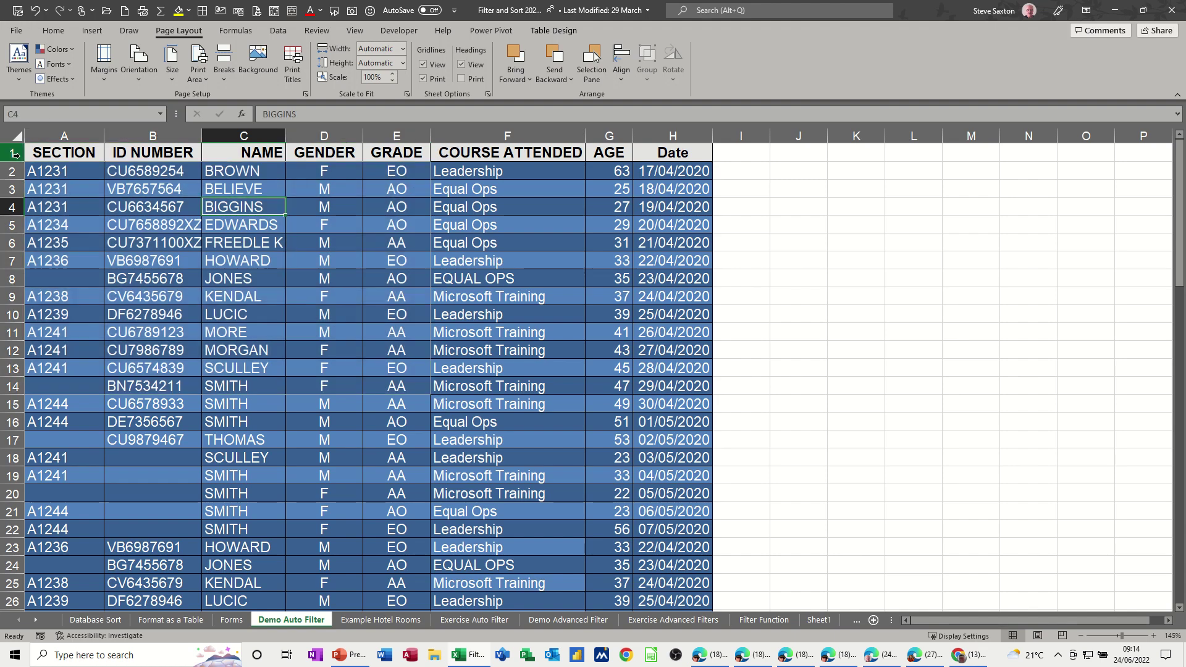
Check row 1's print-title setting, select B5:F15, then clear the print area.
left_click(4, 153)
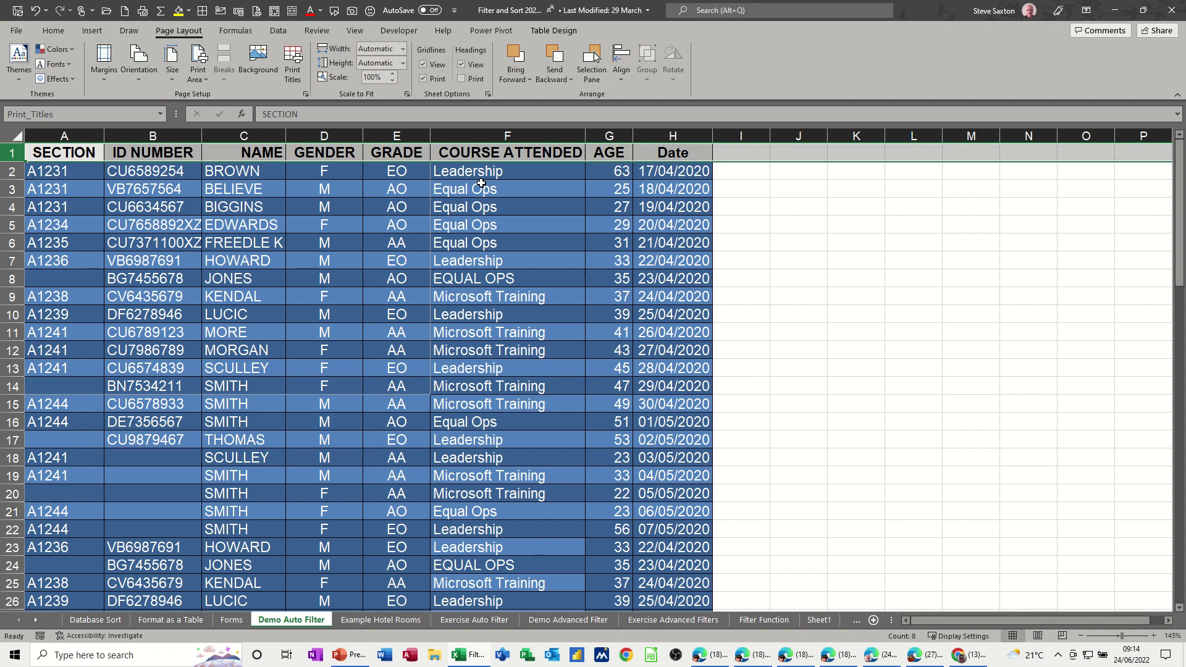
left_click(324, 221)
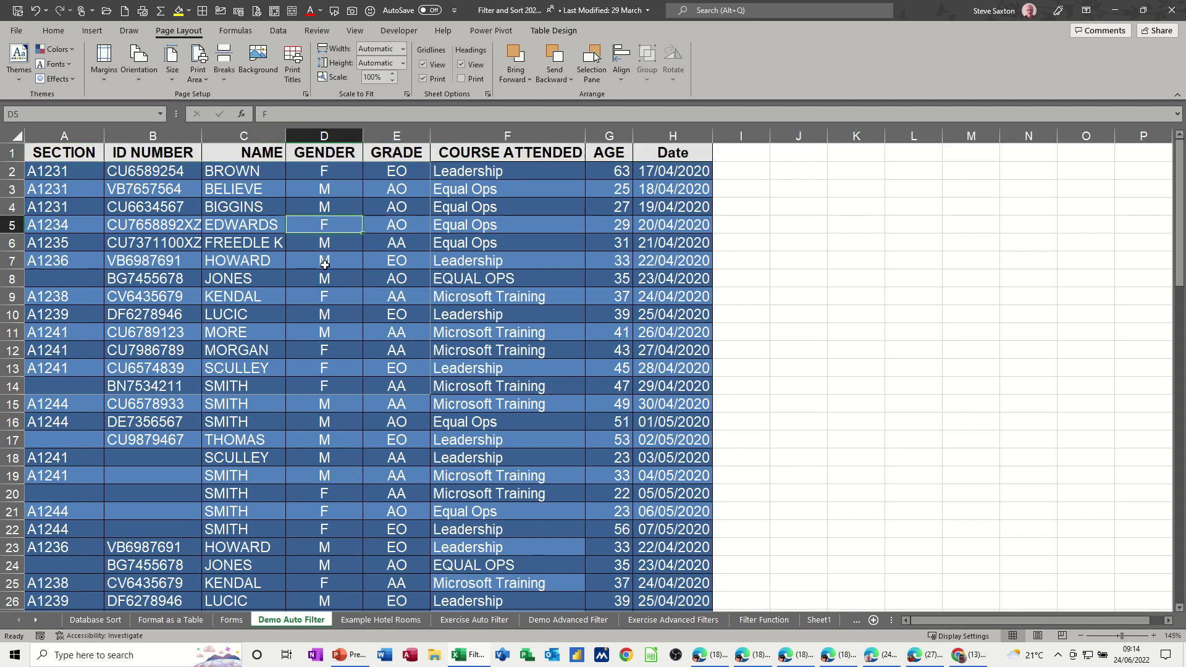
left_click_drag(141, 225, 506, 403)
left_click(199, 74)
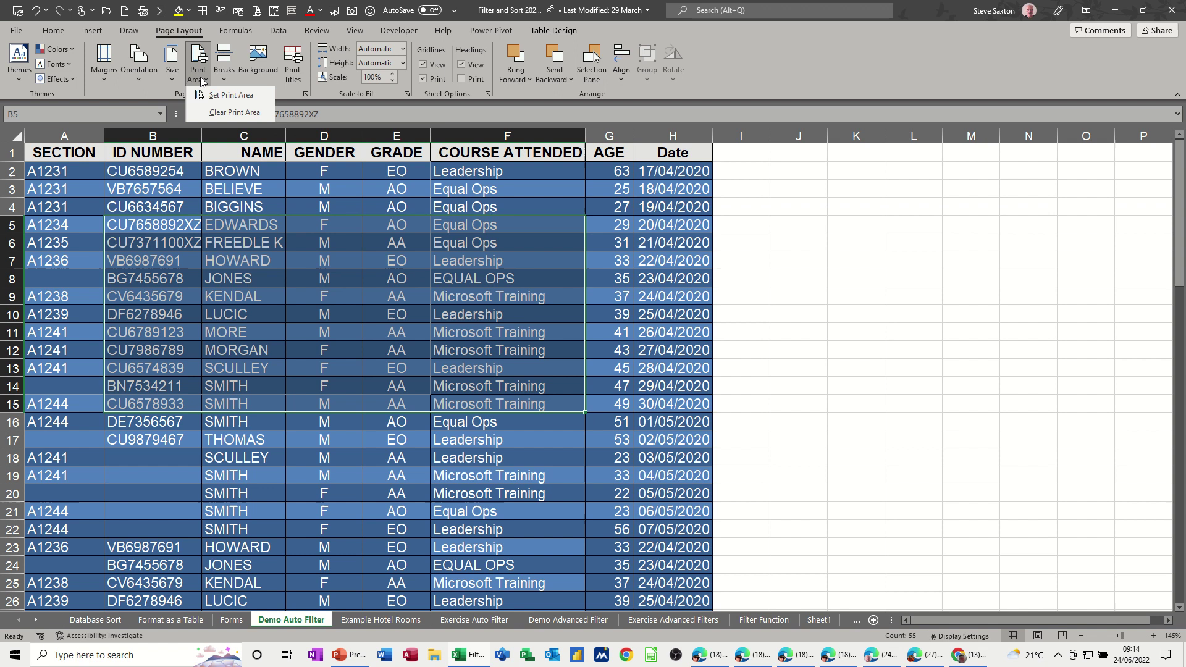
left_click(212, 113)
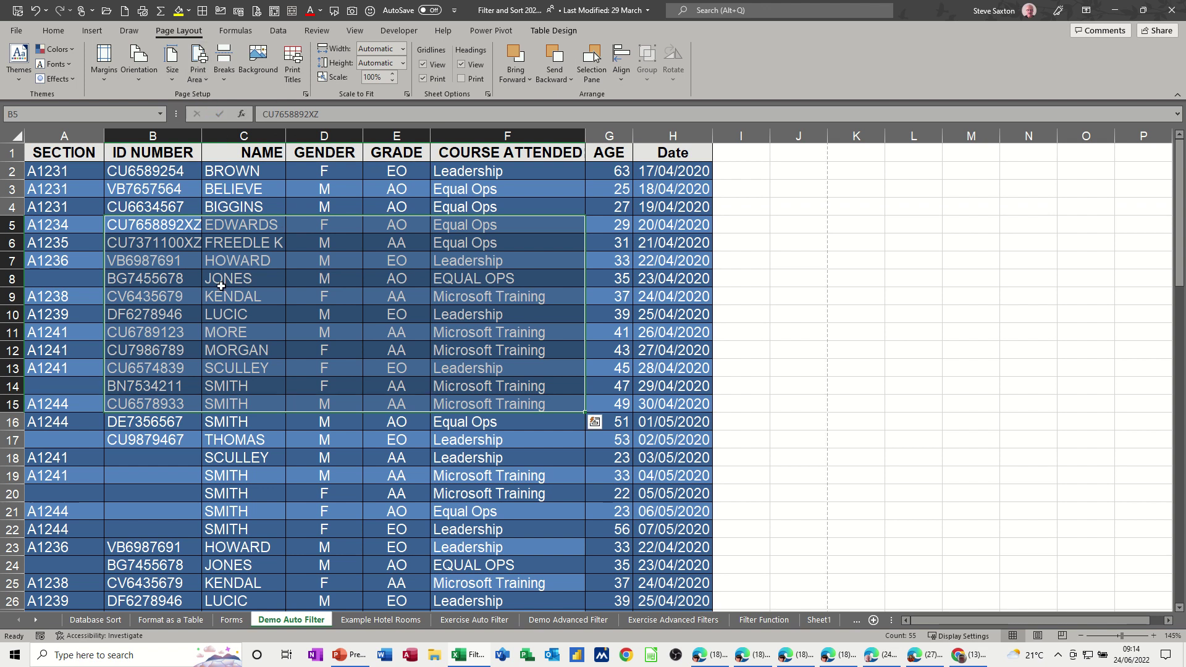
left_click(193, 284)
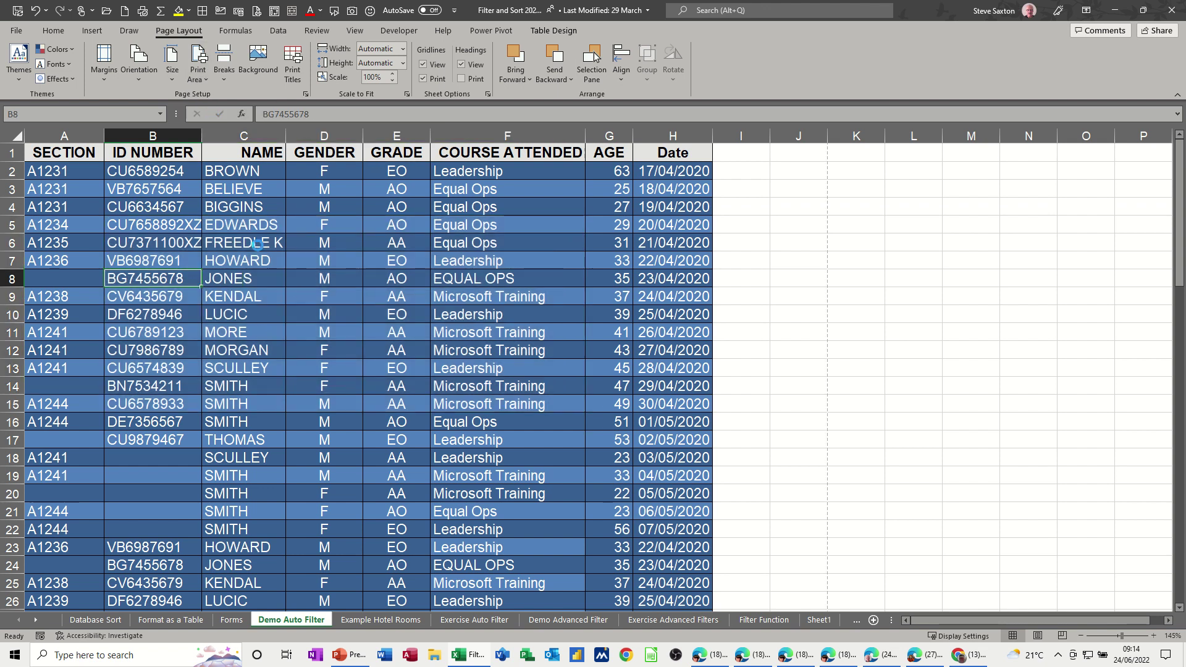
Open print preview and page through all 3 pages, each with repeated column headings.
key("ctrl+p")
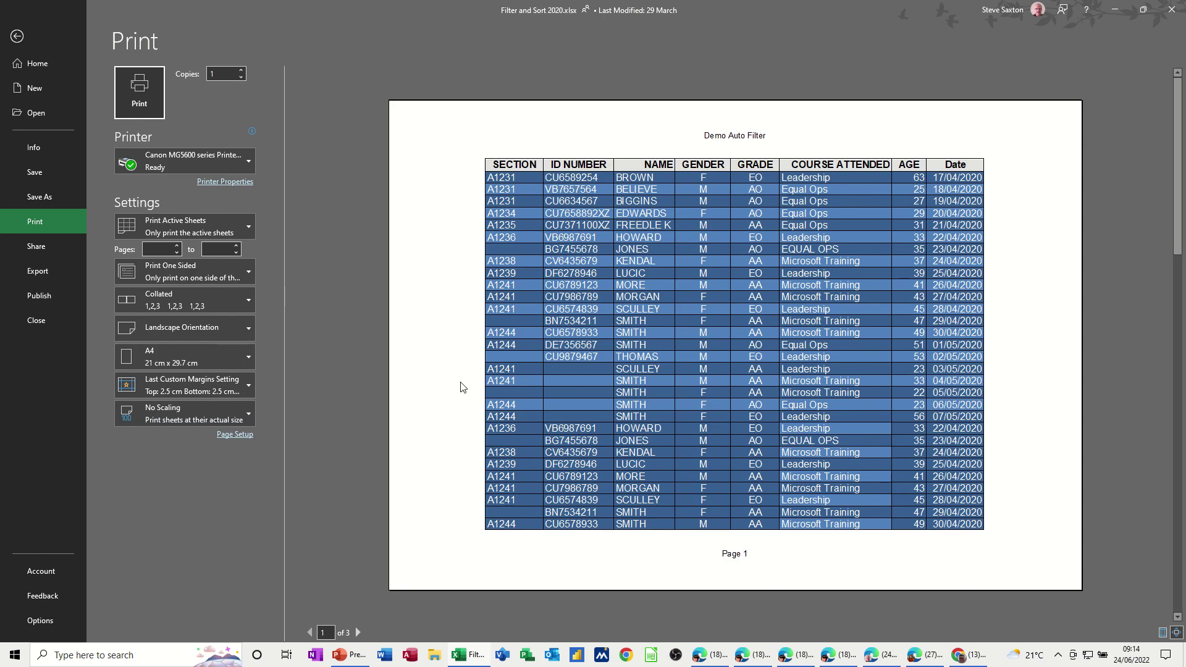
left_click(358, 631)
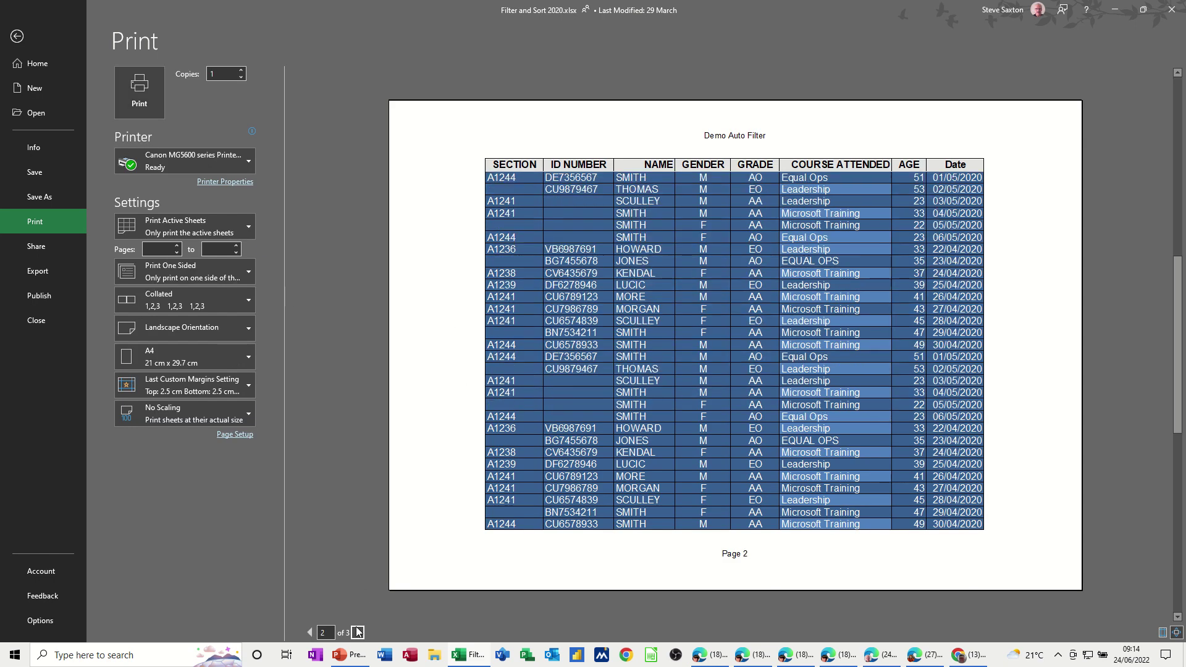
left_click(358, 631)
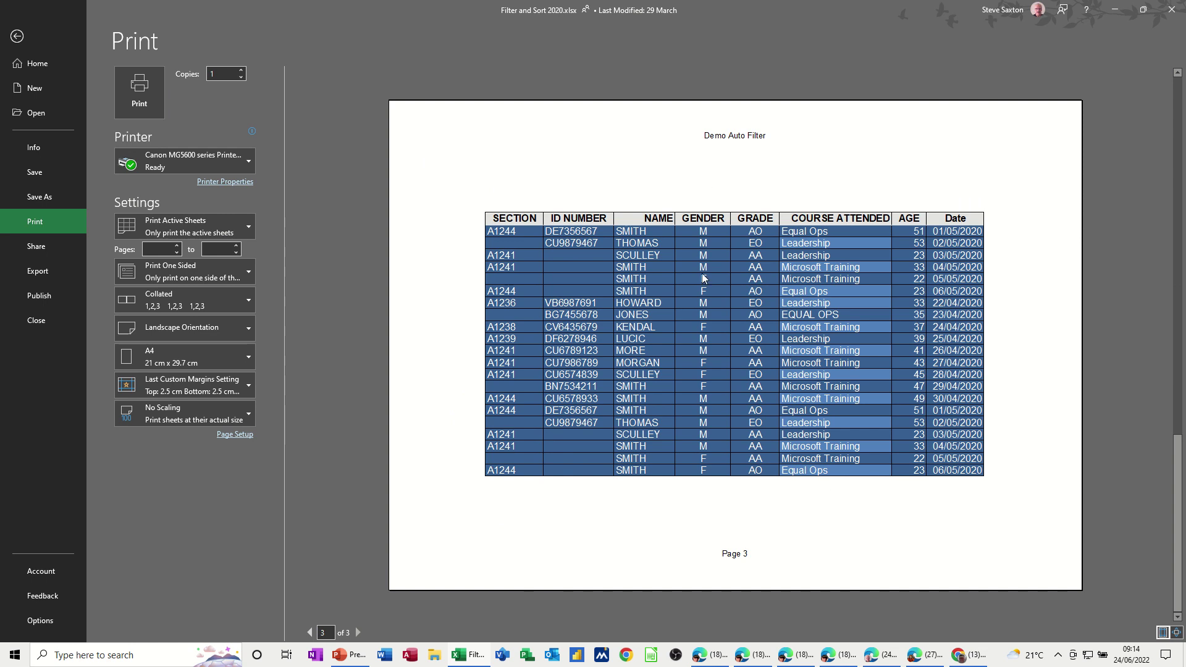